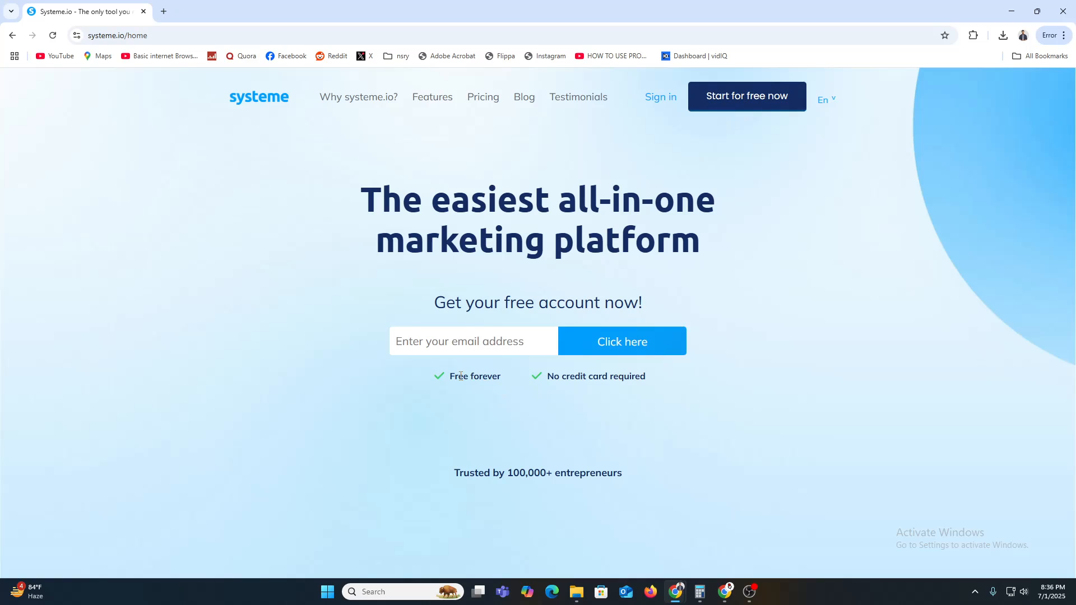
Step: Highlight the 'Free' and 'credit card' wording and part of the main headline on the home page
double_click(460, 376)
left_click_drag(565, 376, 616, 379)
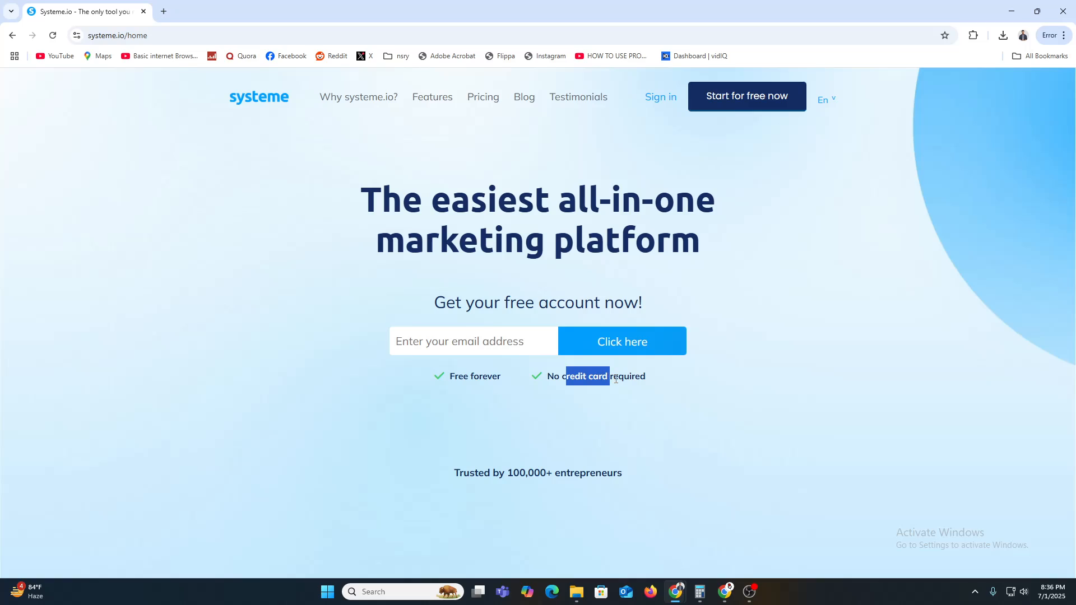
left_click(626, 381)
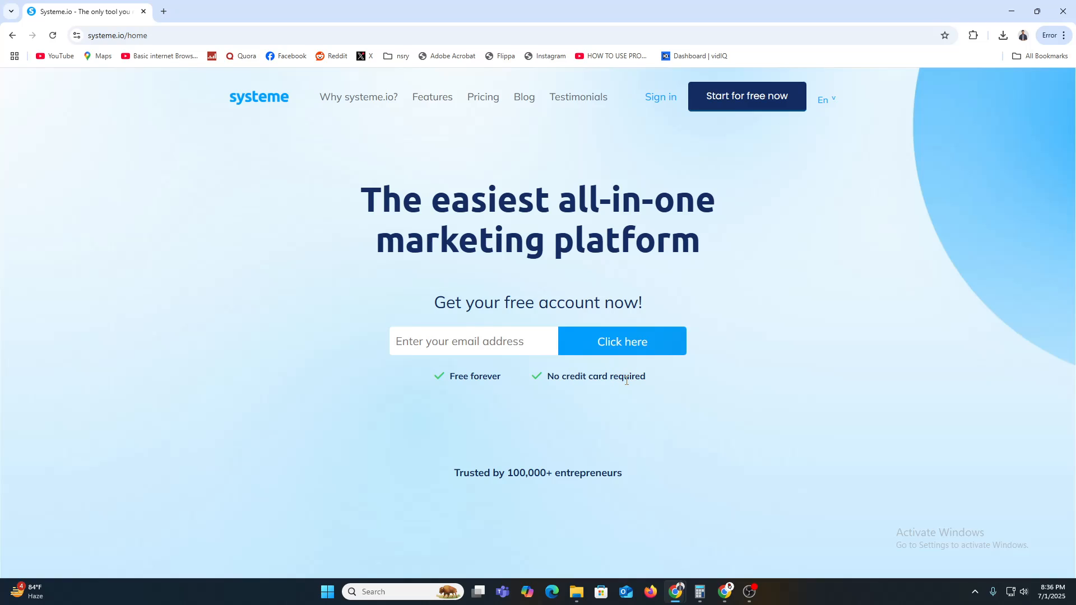
left_click_drag(385, 204, 624, 207)
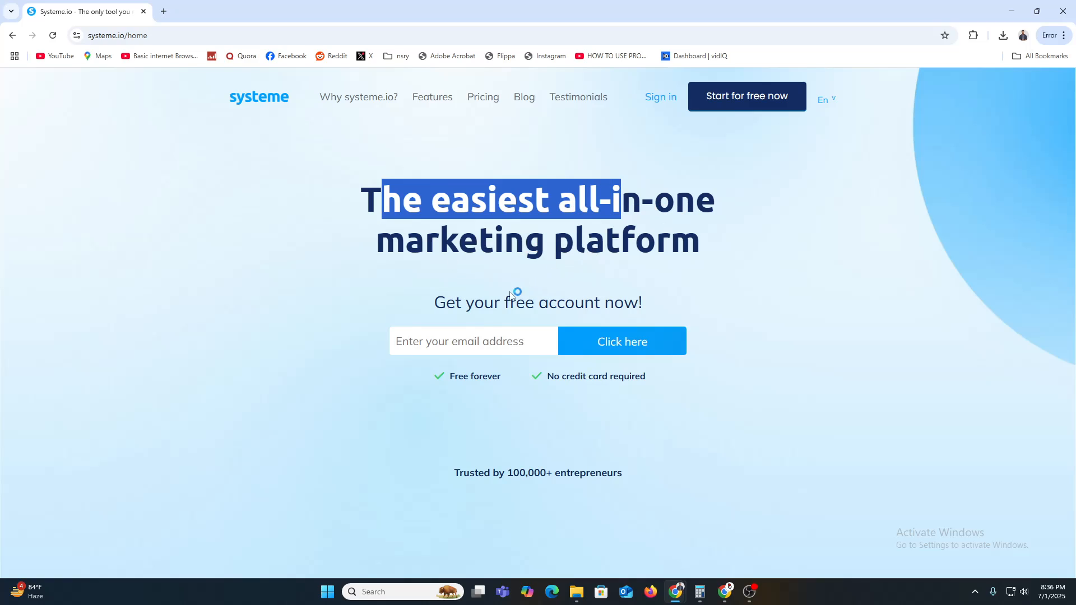
Step: Take the Gmail account's e-mail and submit it in the Systeme.io free signup field
left_click(163, 11)
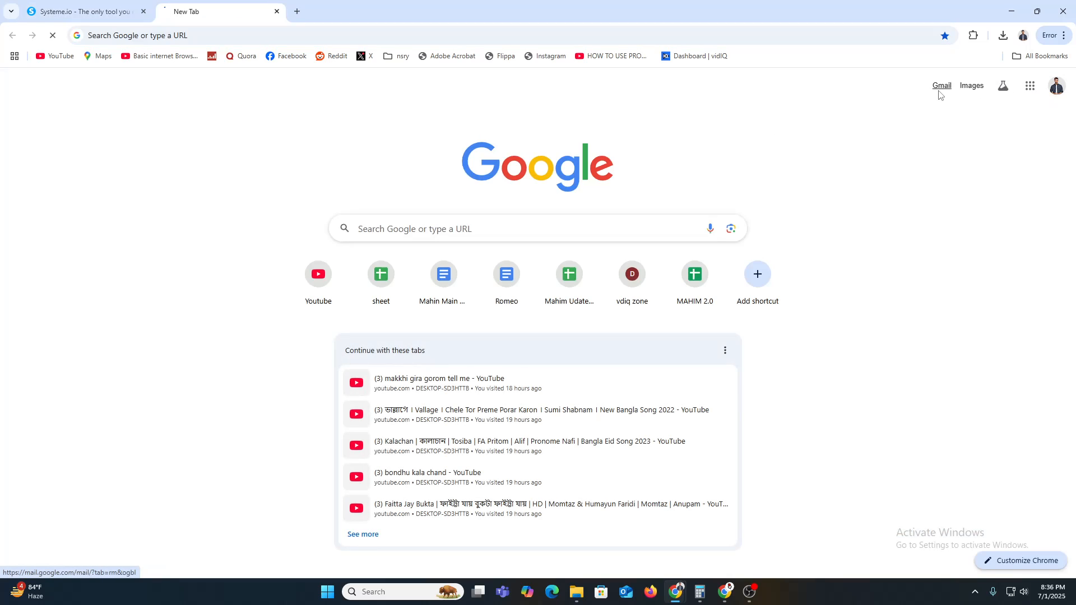
left_click(936, 90)
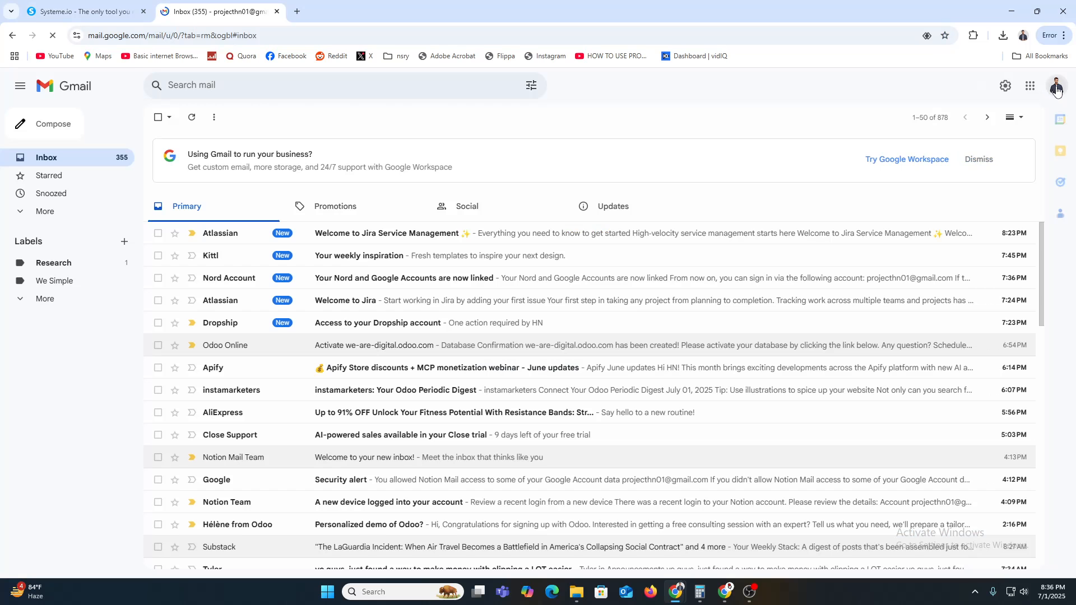
left_click(1055, 87)
triple_click(977, 119)
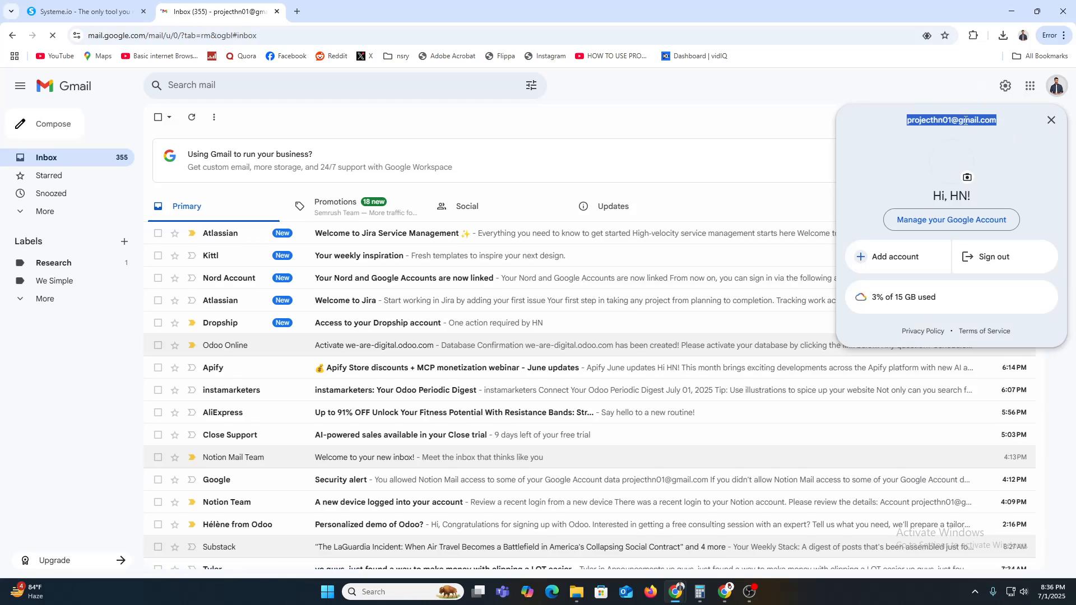
left_click(84, 11)
left_click(432, 341)
left_click(487, 372)
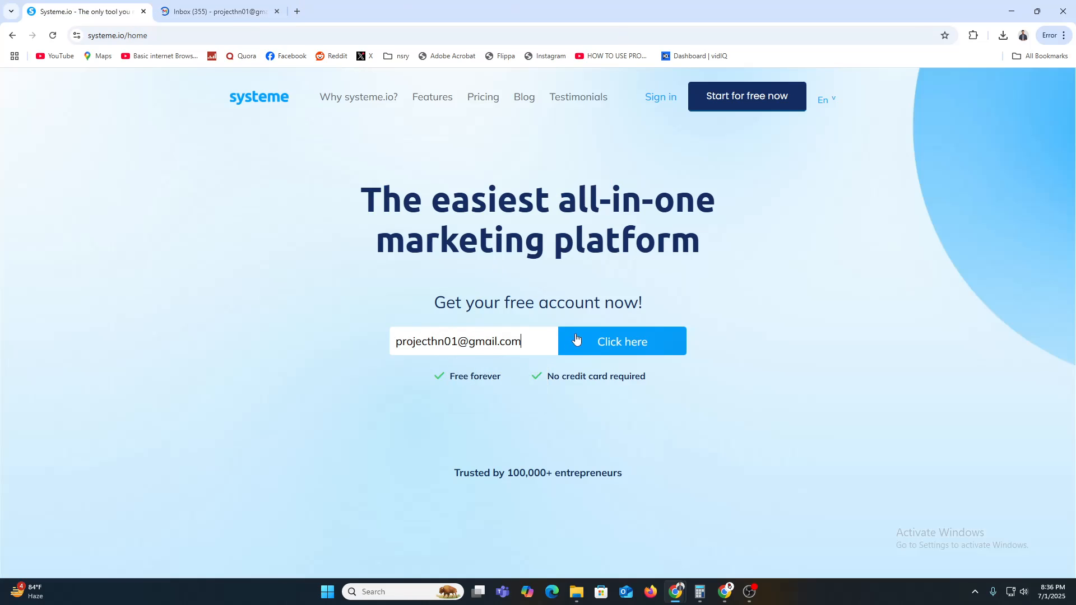
left_click(645, 342)
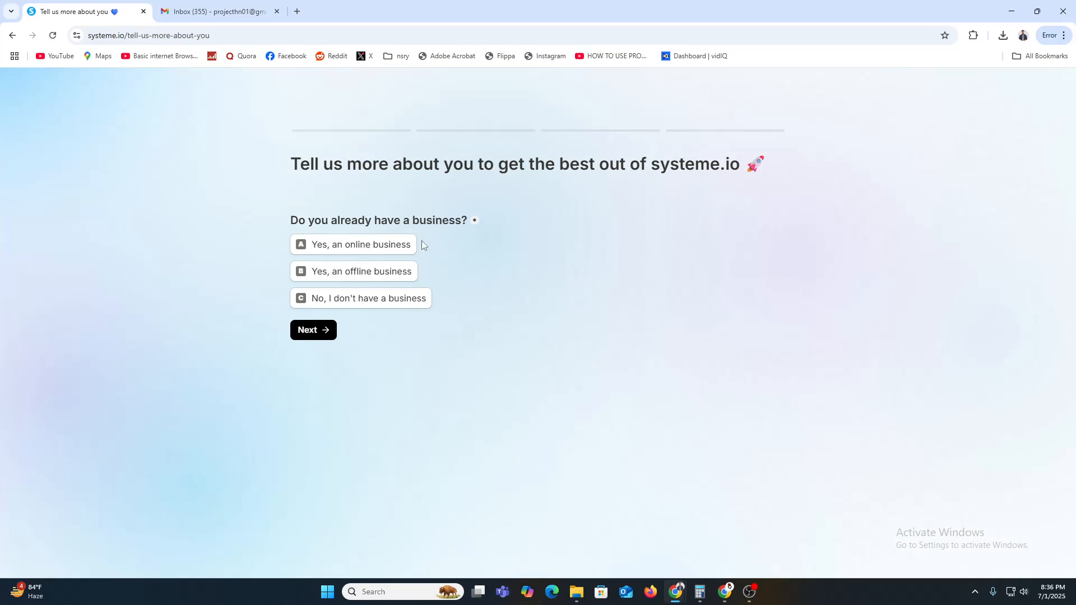
Step: Answer that the business is online, with $500 revenue
left_click(367, 250)
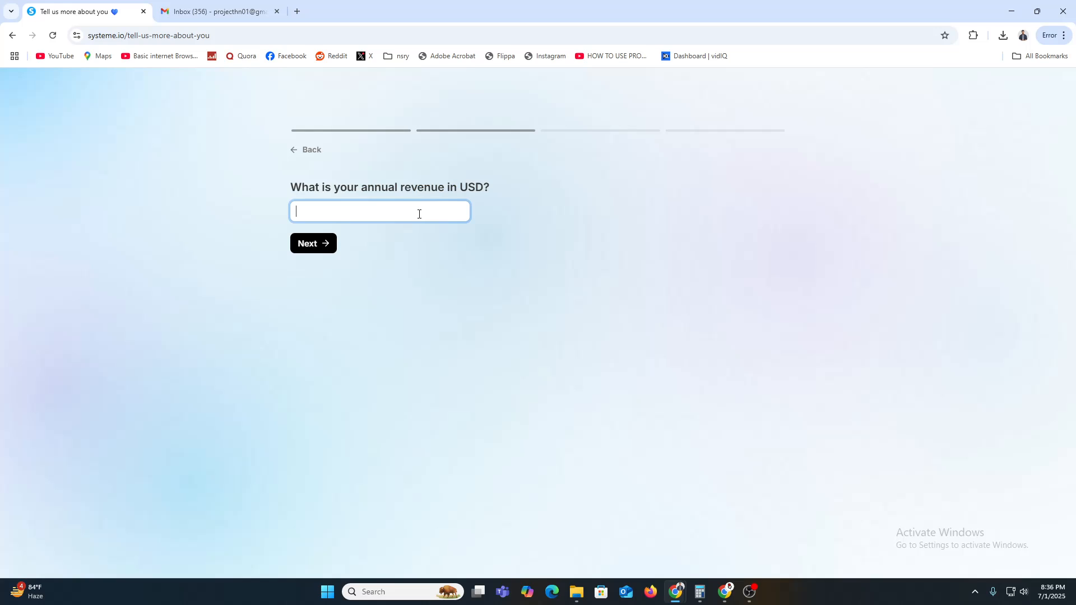
type("$500")
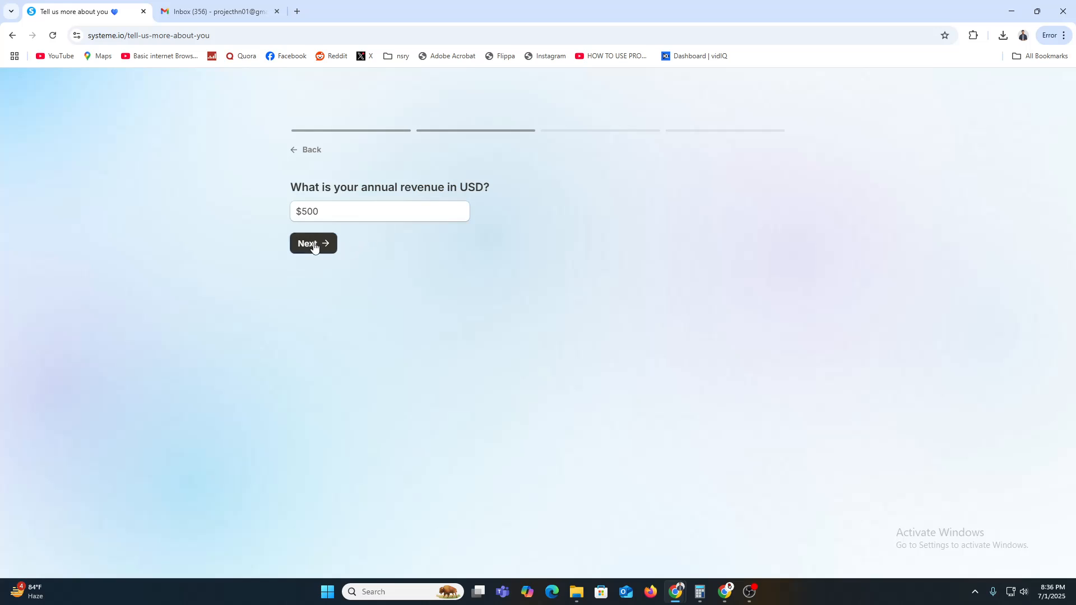
left_click(320, 243)
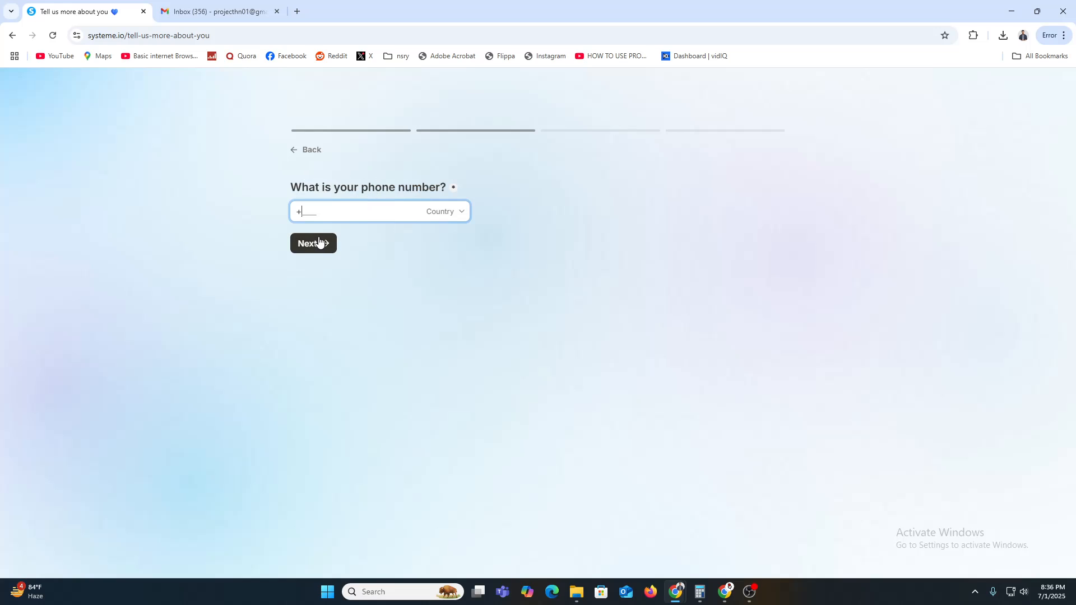
Step: Pick Bangladesh as the dialling country and enter the phone number
left_click(441, 213)
scroll(360, 153, "down", 1)
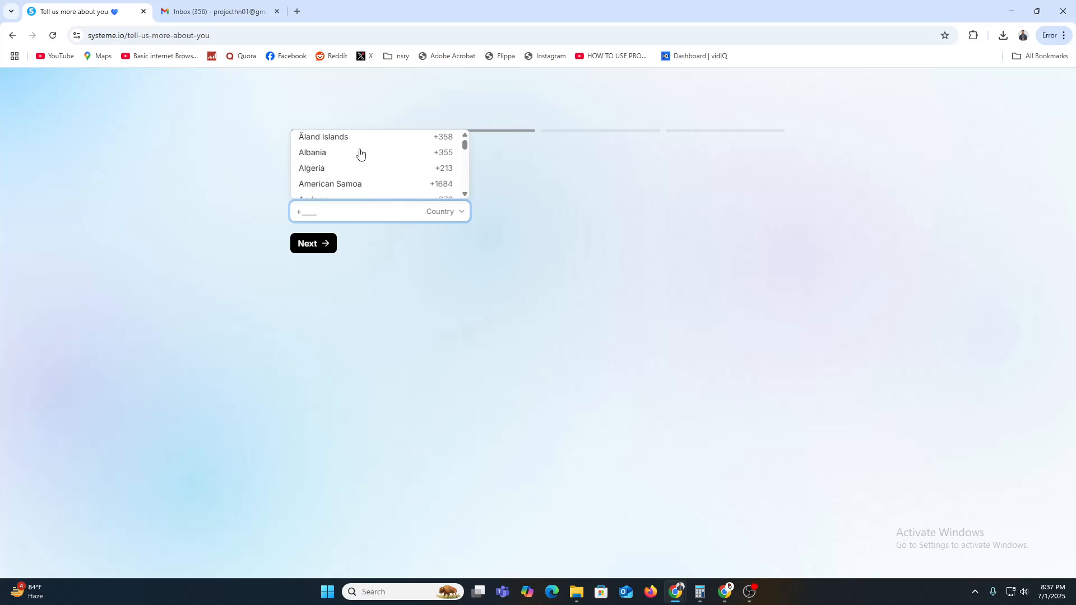
scroll(359, 153, "down", 5)
scroll(360, 154, "up", 1)
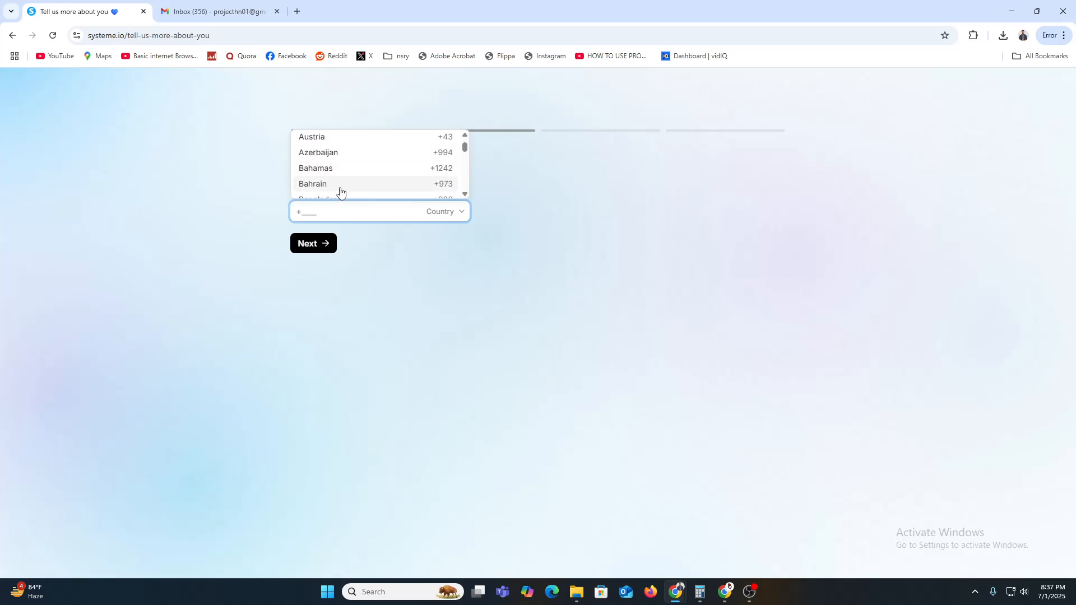
scroll(341, 185, "down", 1)
left_click(341, 147)
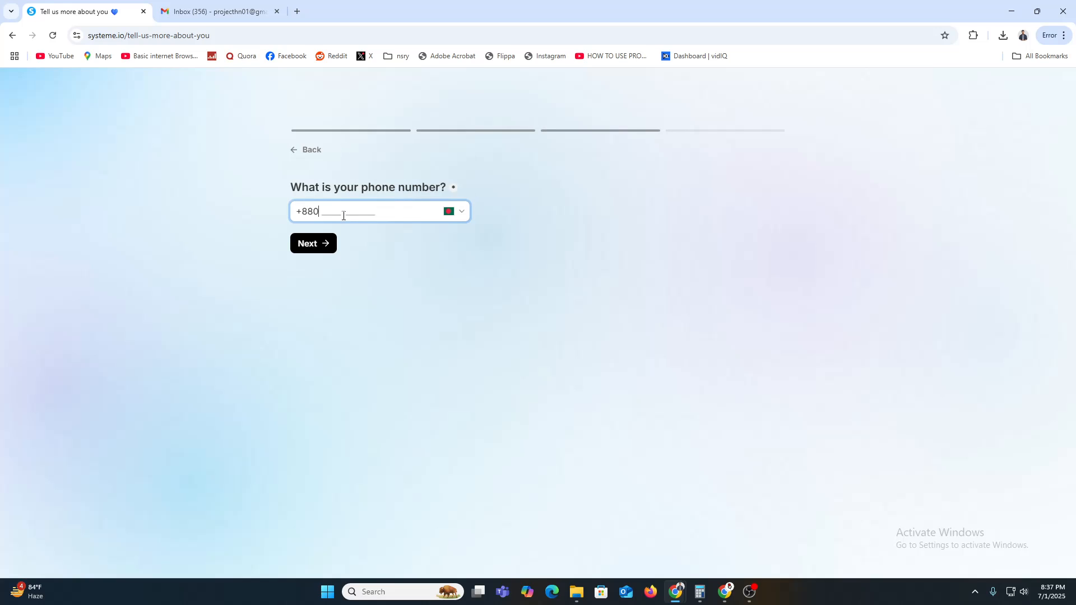
left_click(311, 255)
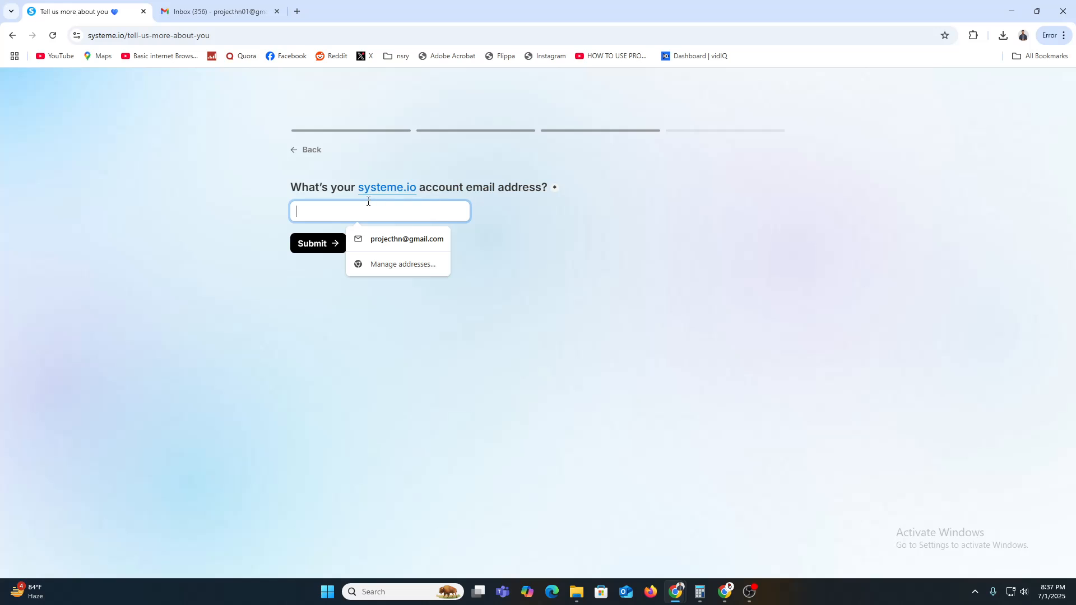
Step: Copy the account e-mail from Gmail, paste it into the questionnaire and submit
left_click(242, 11)
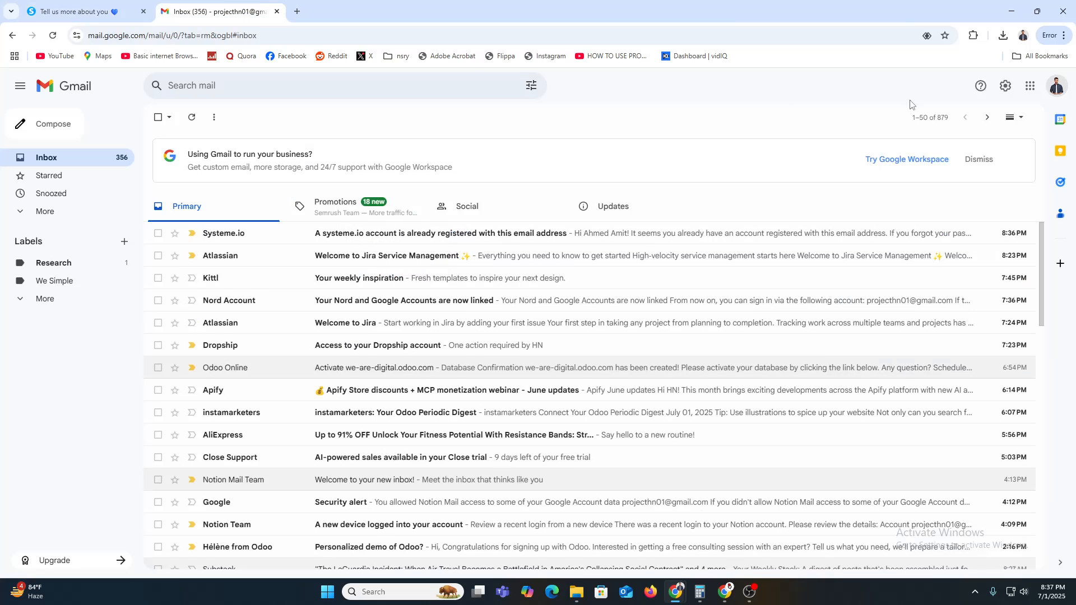
left_click(1057, 86)
triple_click(992, 120)
key("ctrl+c")
left_click(84, 11)
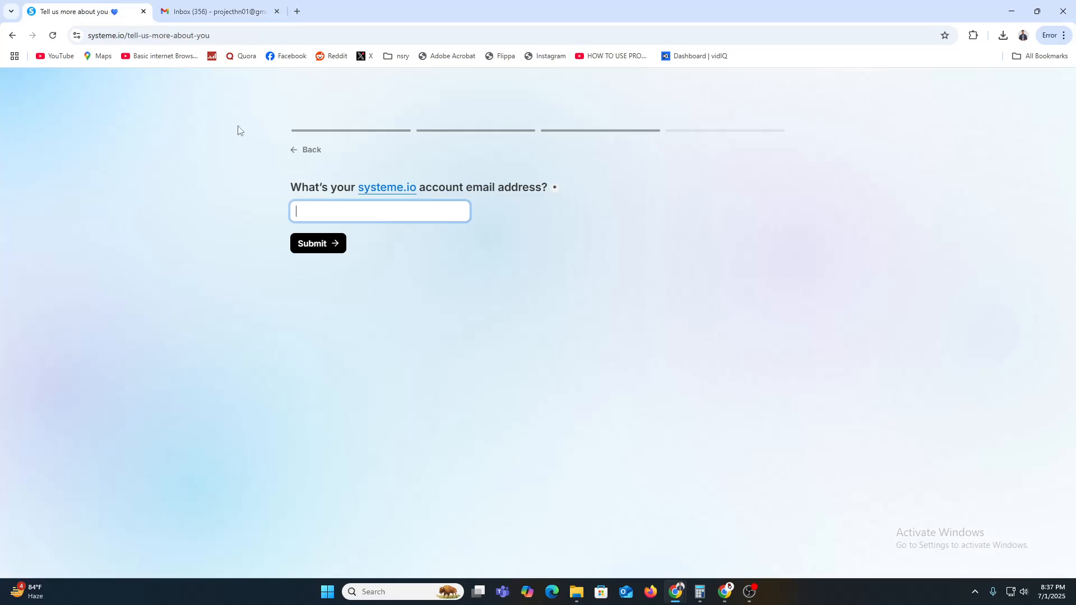
key("ctrl+v")
left_click(316, 243)
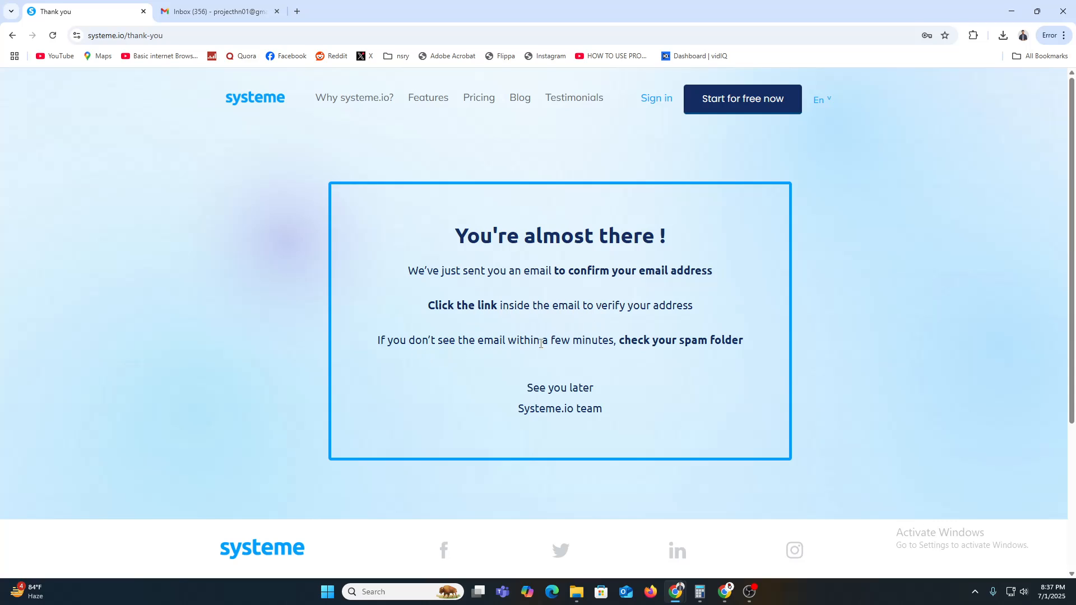
Step: Open the systeme.io 'account already registered' email and follow its reset link to Forgot your password
left_click(247, 17)
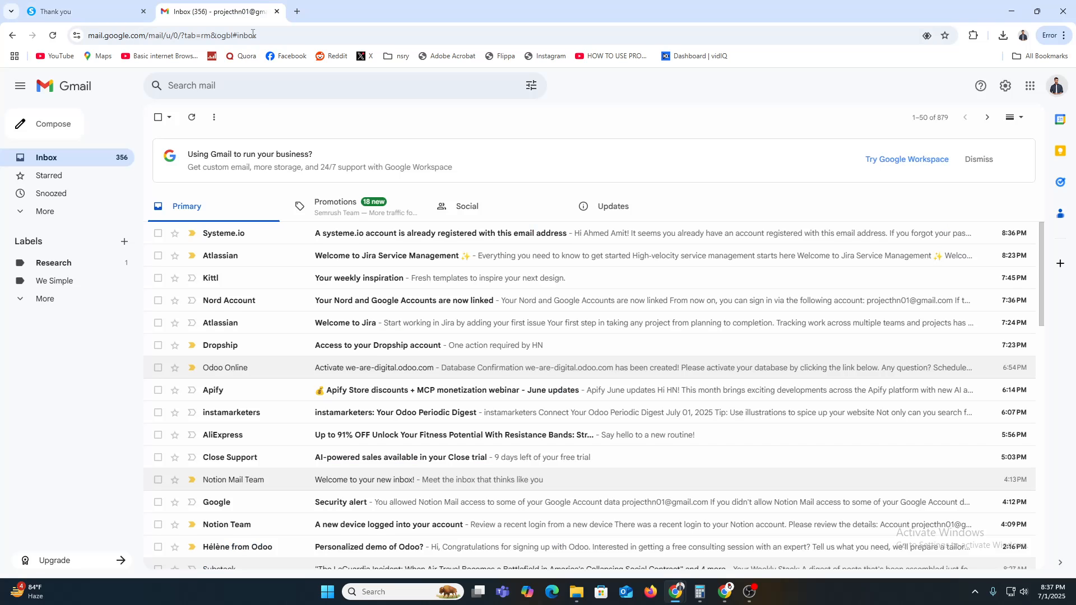
left_click(267, 232)
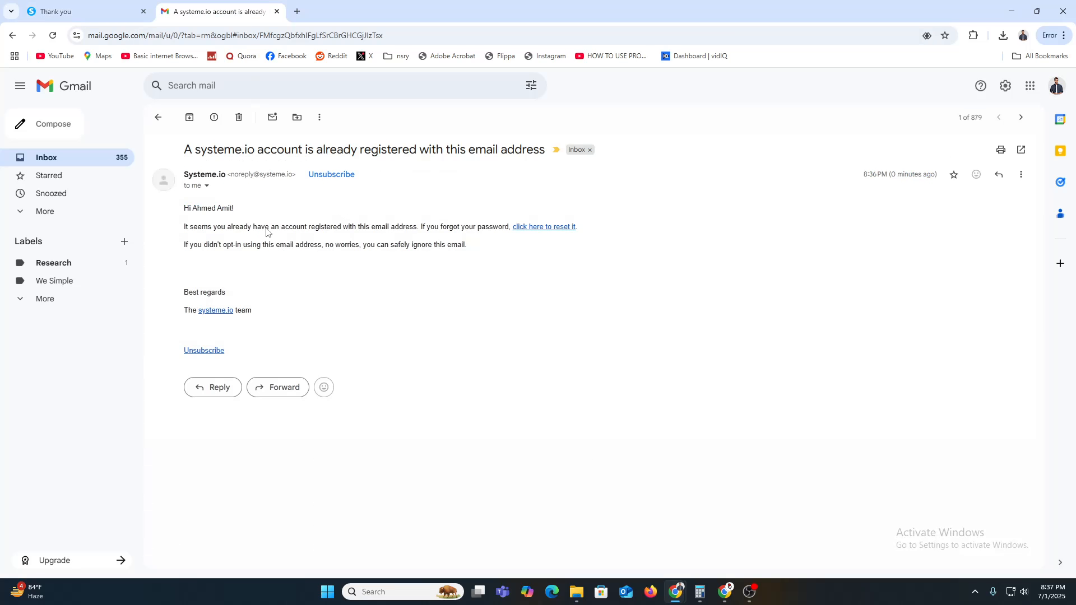
left_click(553, 227)
left_click(232, 5)
left_click_drag(220, 228, 413, 226)
left_click(462, 225)
left_click(349, 7)
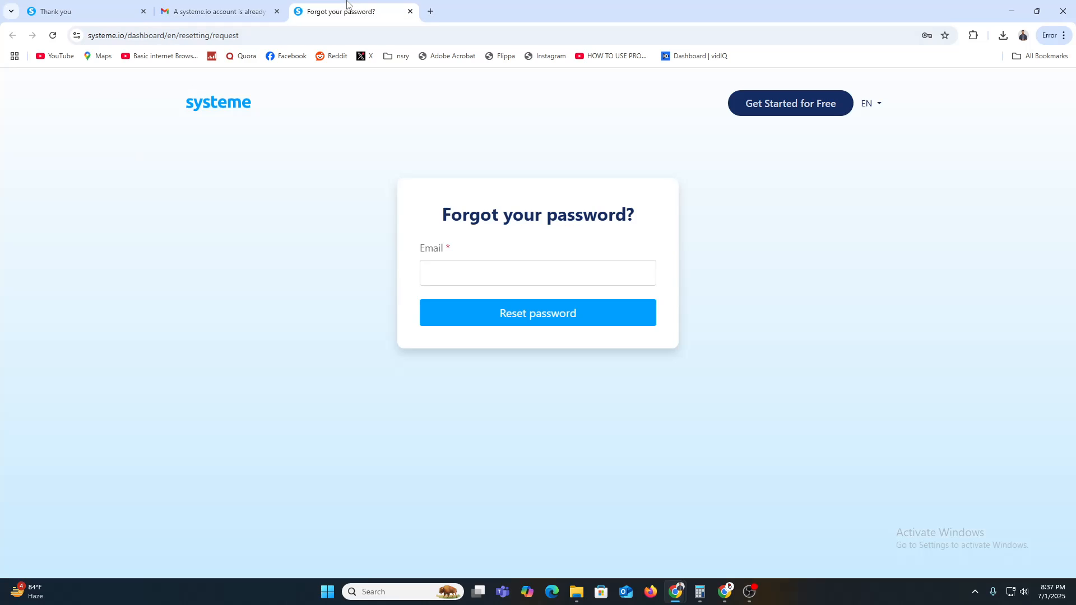
Step: Go to the login page and try signing in with the saved credentials, staying signed in
left_click(194, 106)
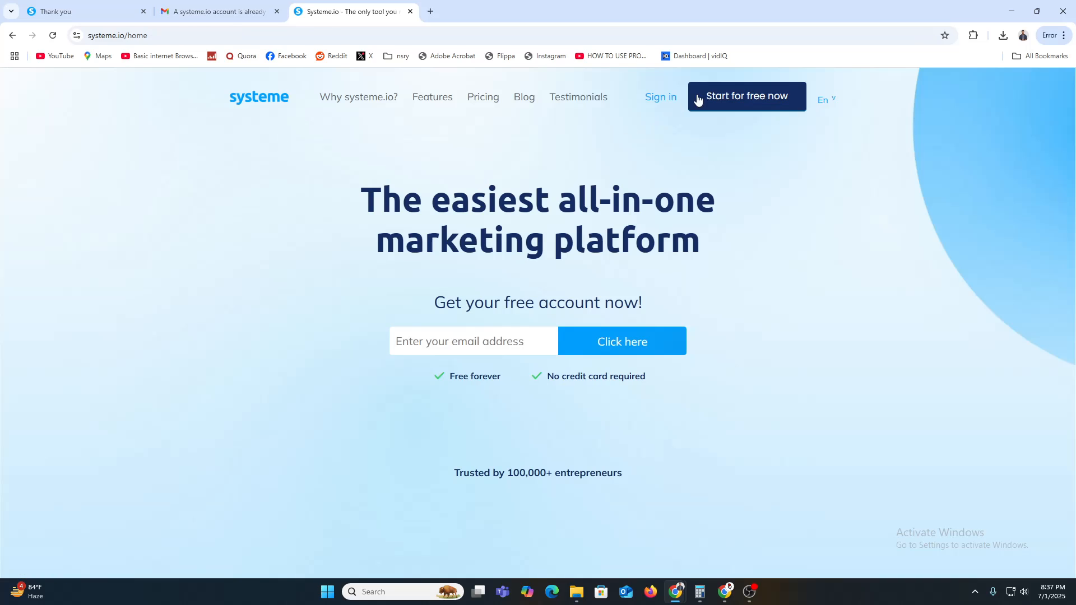
left_click(665, 107)
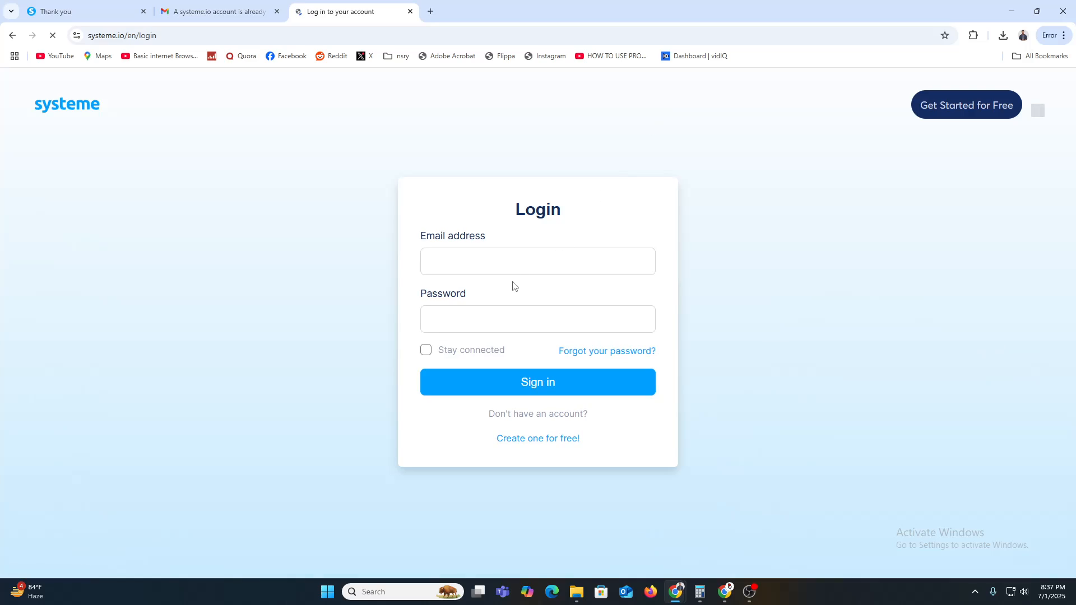
left_click(505, 262)
left_click(448, 351)
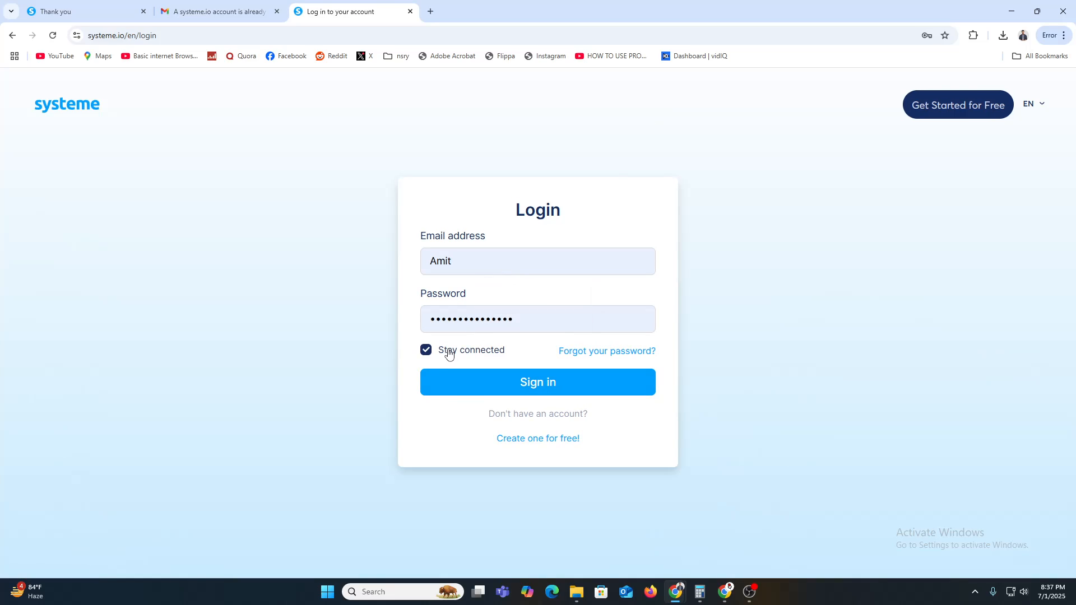
left_click(471, 390)
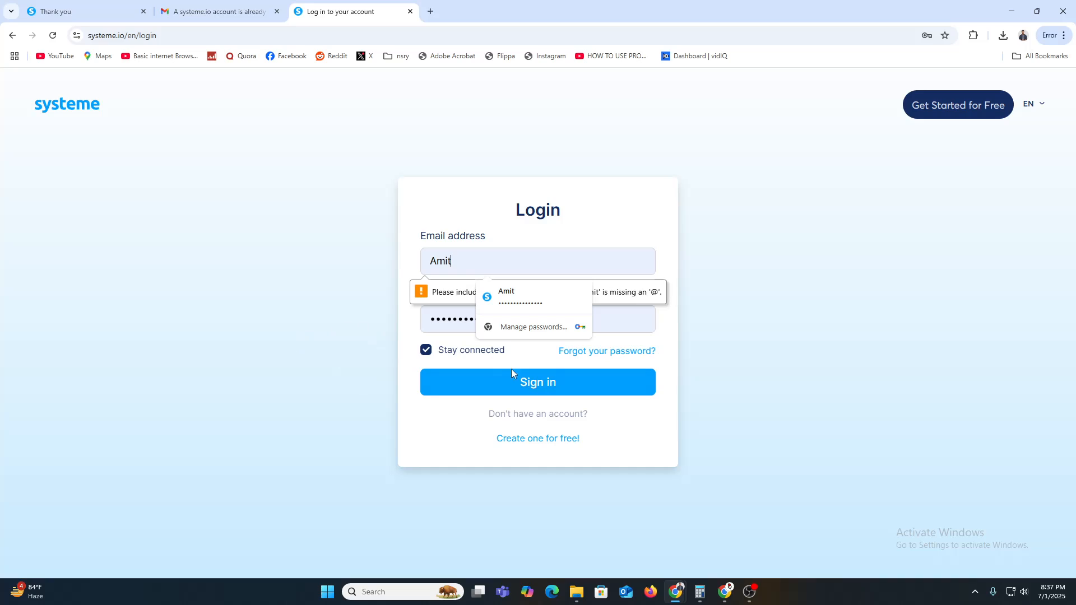
left_click(524, 381)
left_click(447, 293)
left_click(463, 263)
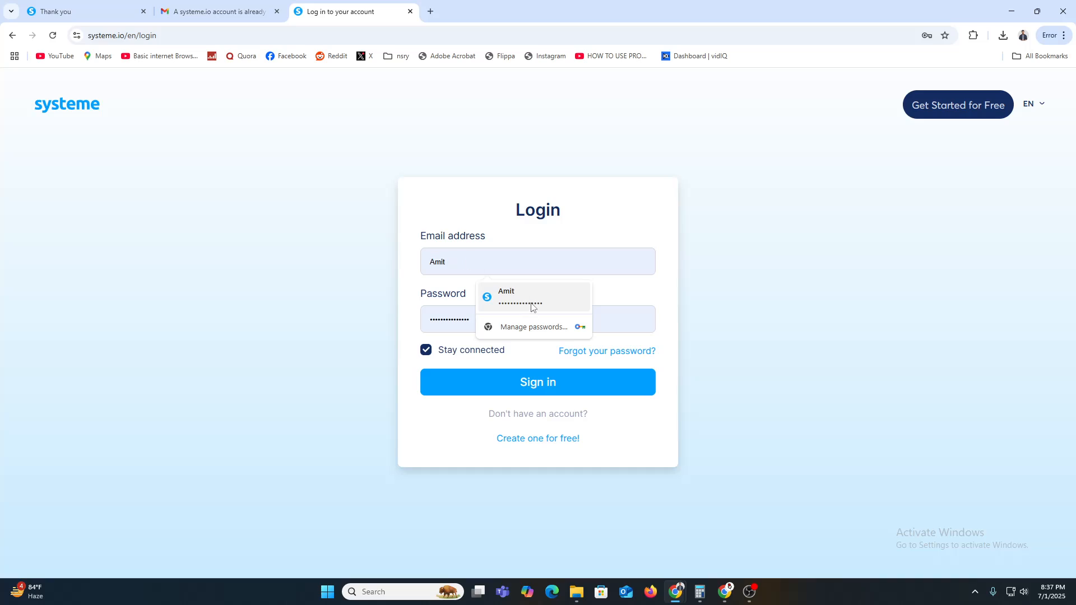
Step: Paste the account e-mail on the free account creation page and submit it again
left_click(580, 439)
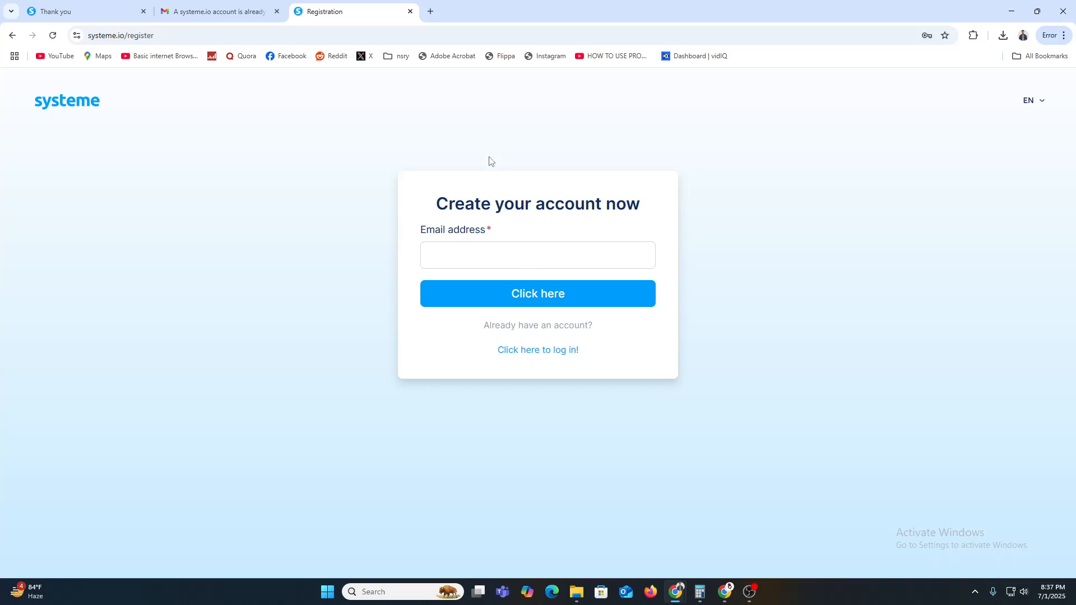
left_click(519, 255)
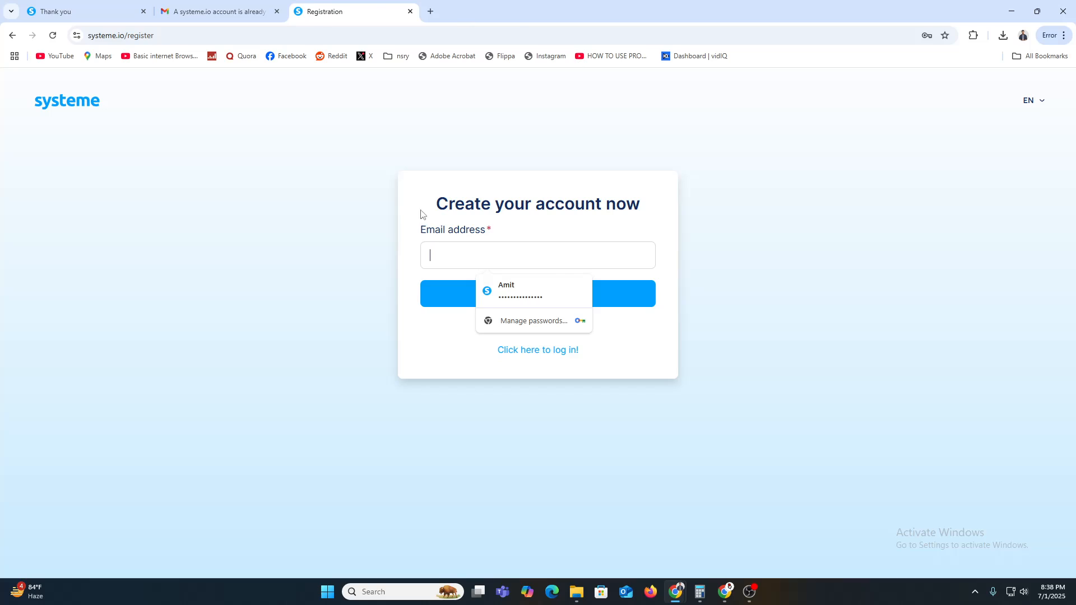
key("ctrl+v")
left_click(455, 298)
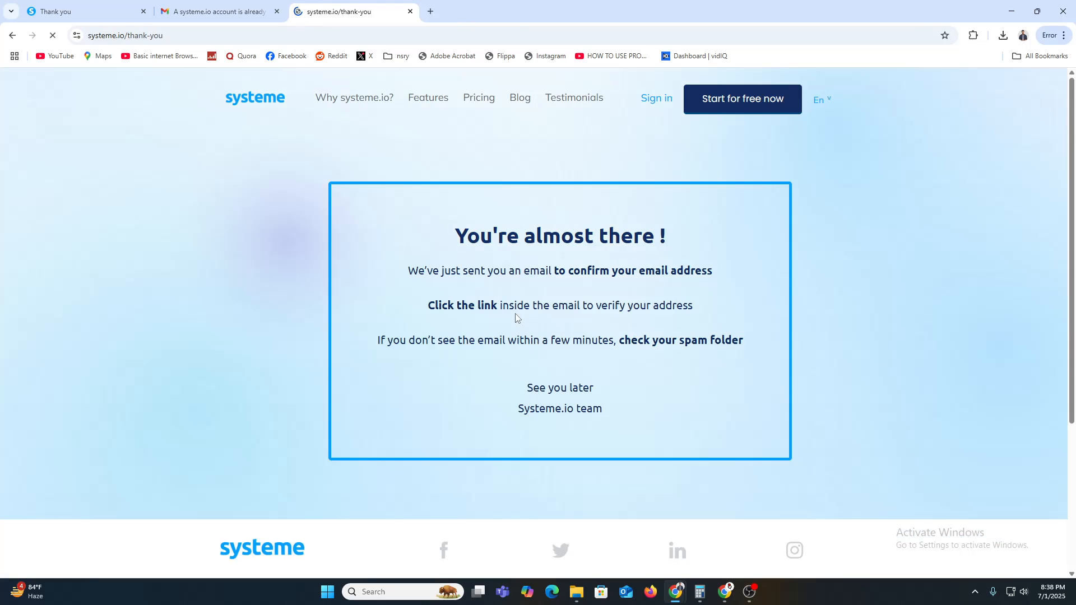
Step: After checking Gmail, replace the login page's username with the full account e-mail
left_click(214, 13)
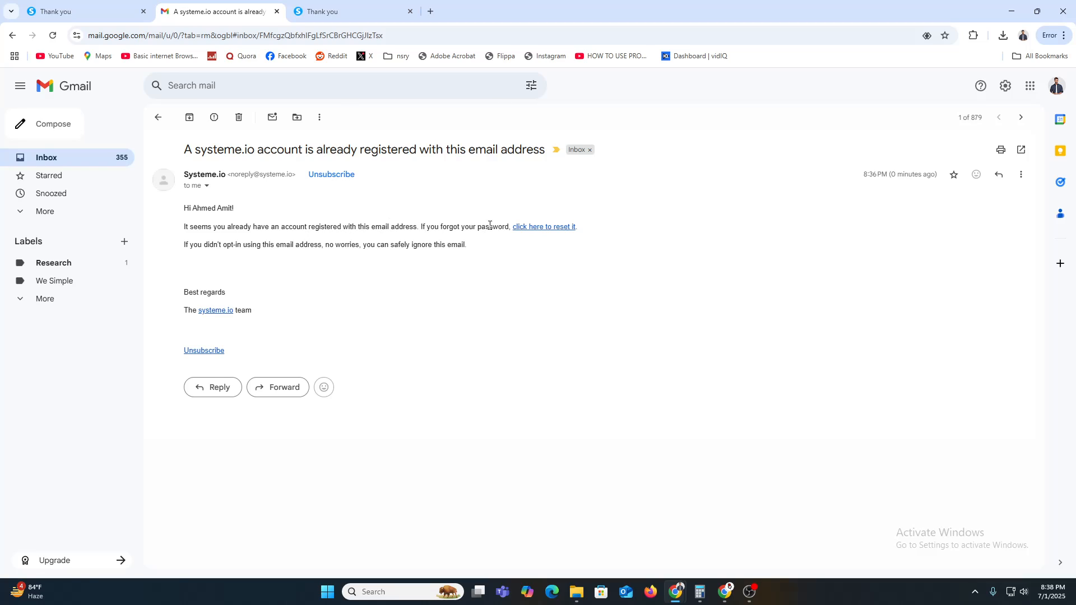
left_click(321, 13)
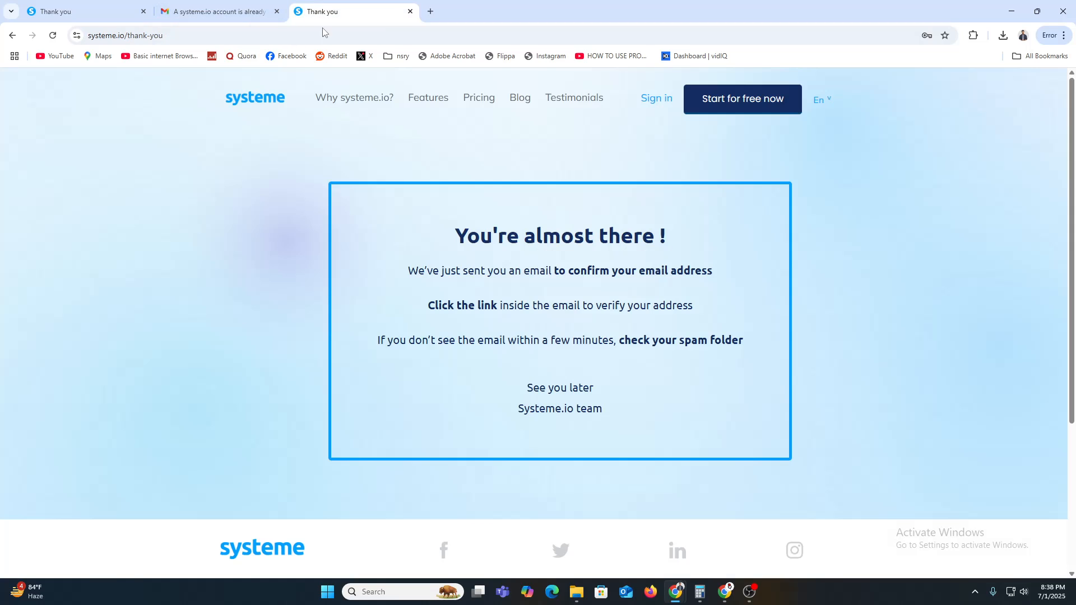
left_click(655, 108)
left_click(528, 250)
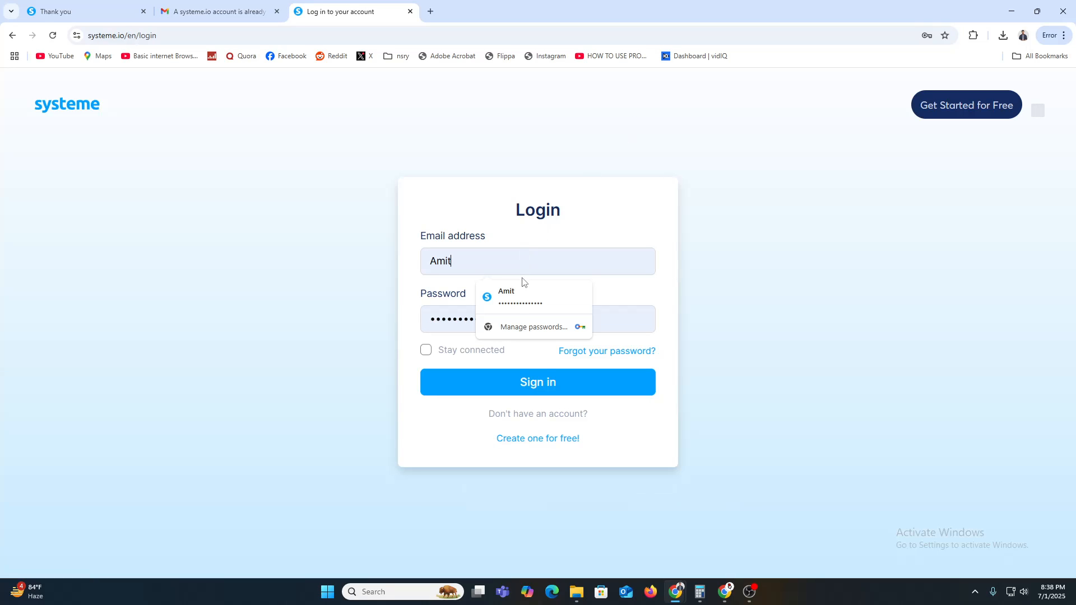
key("ctrl+a")
key("ctrl+v")
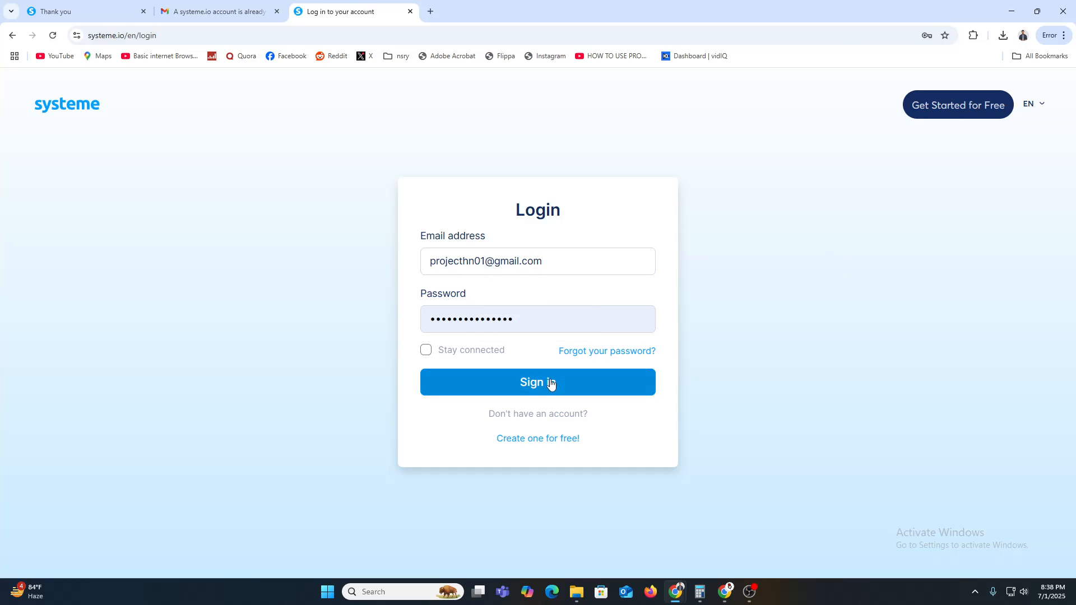
Step: Submit the login and copy the verification code from the Gmail Confirmation code email
left_click(551, 384)
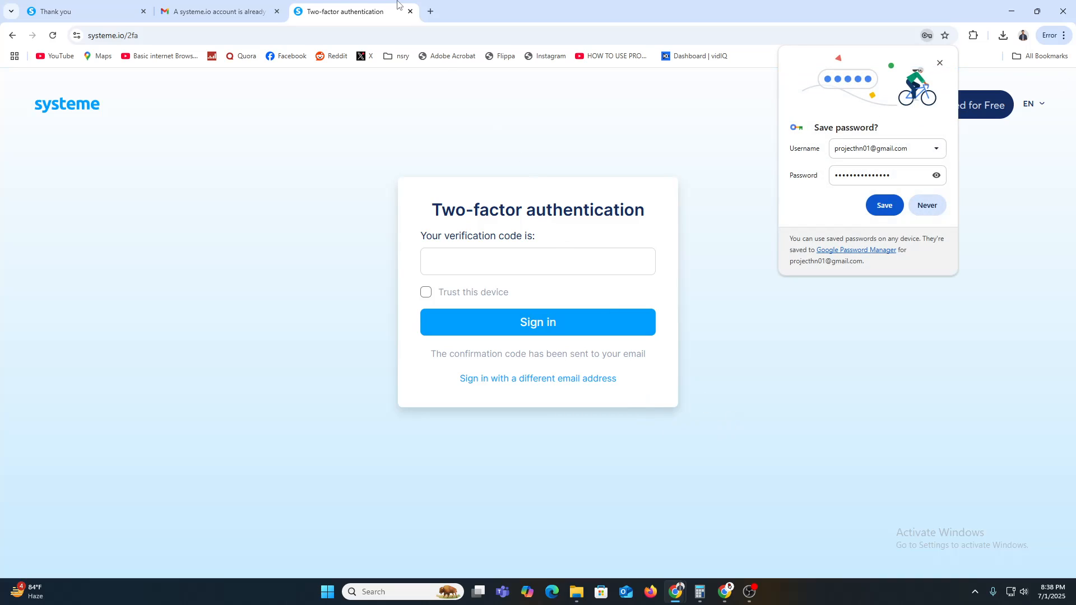
left_click(219, 11)
left_click(157, 117)
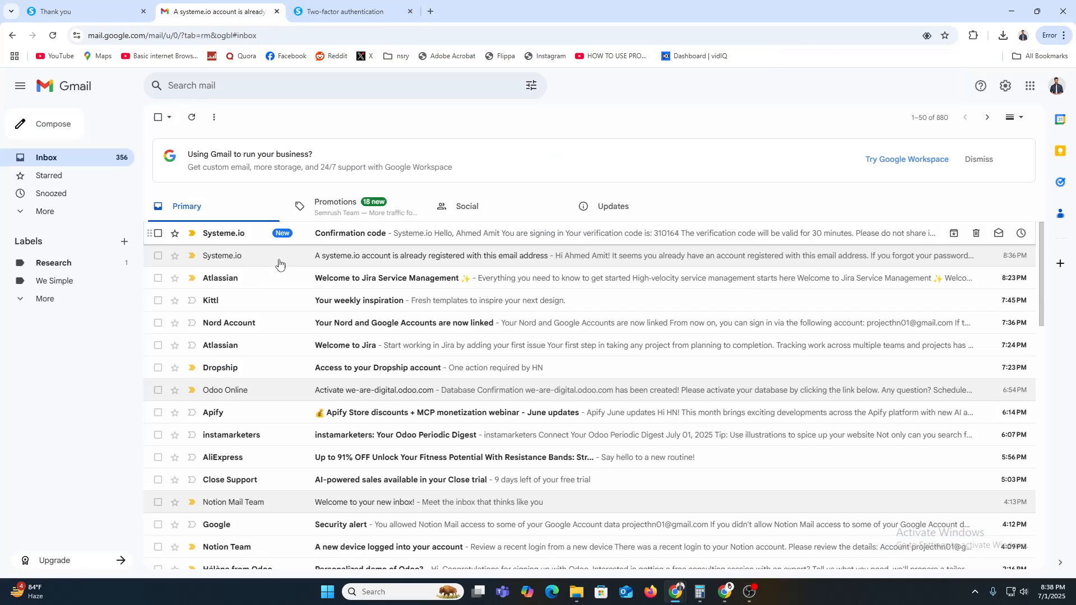
left_click(230, 233)
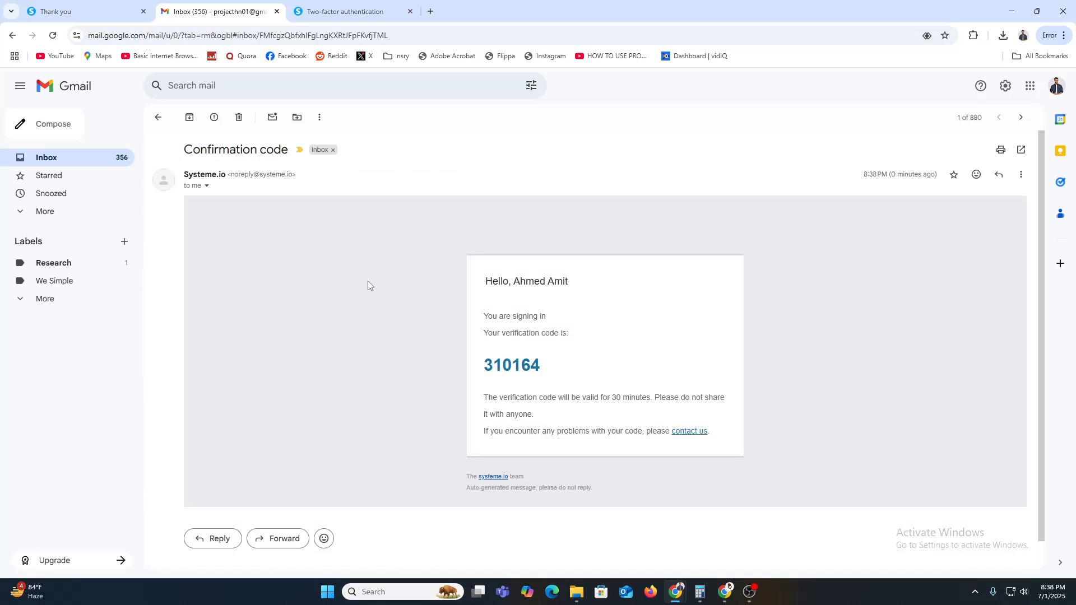
double_click(519, 367)
key("ctrl+c")
Step: Paste the code into the two-factor field, trust this device and sign in
left_click(345, 11)
left_click(463, 263)
key("ctrl+v")
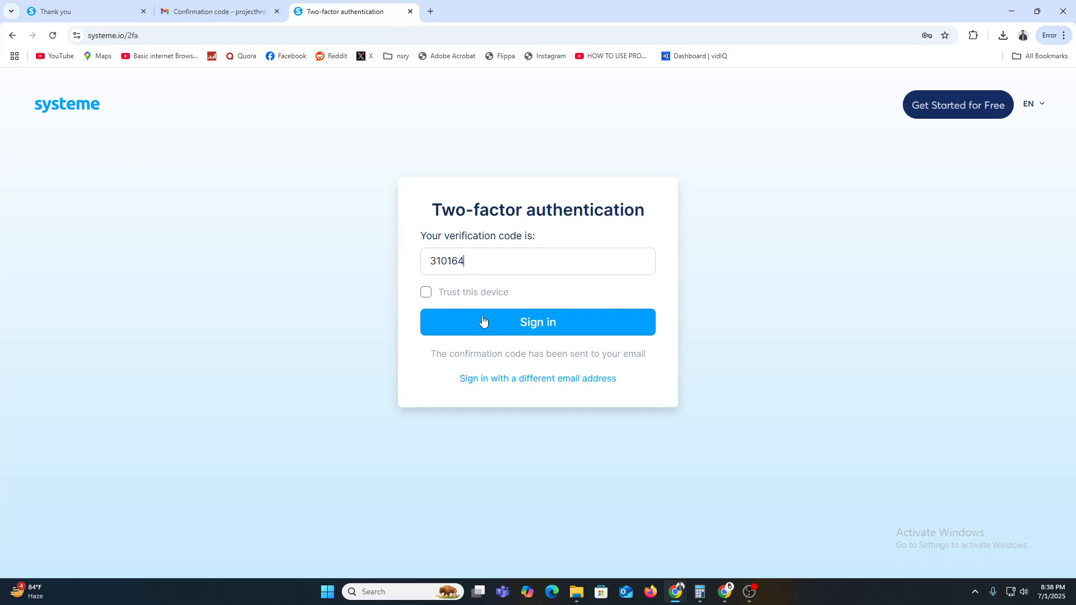
left_click(455, 293)
left_click(473, 327)
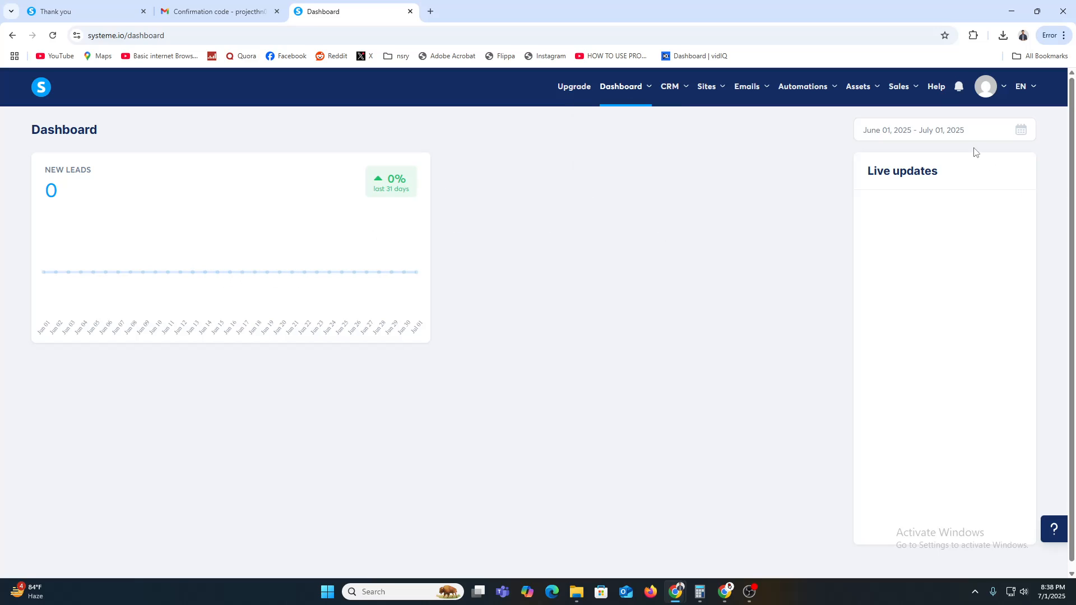
Step: Open Dashboard > Student dashboard to see the School page's Explore tab of free courses
mouse_move(870, 90)
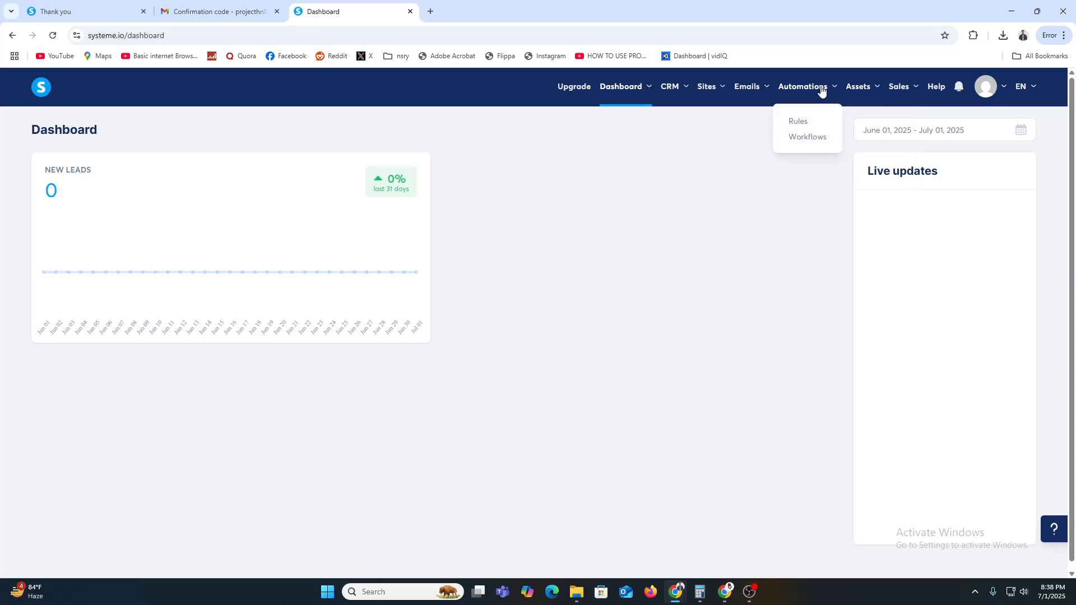
mouse_move(712, 90)
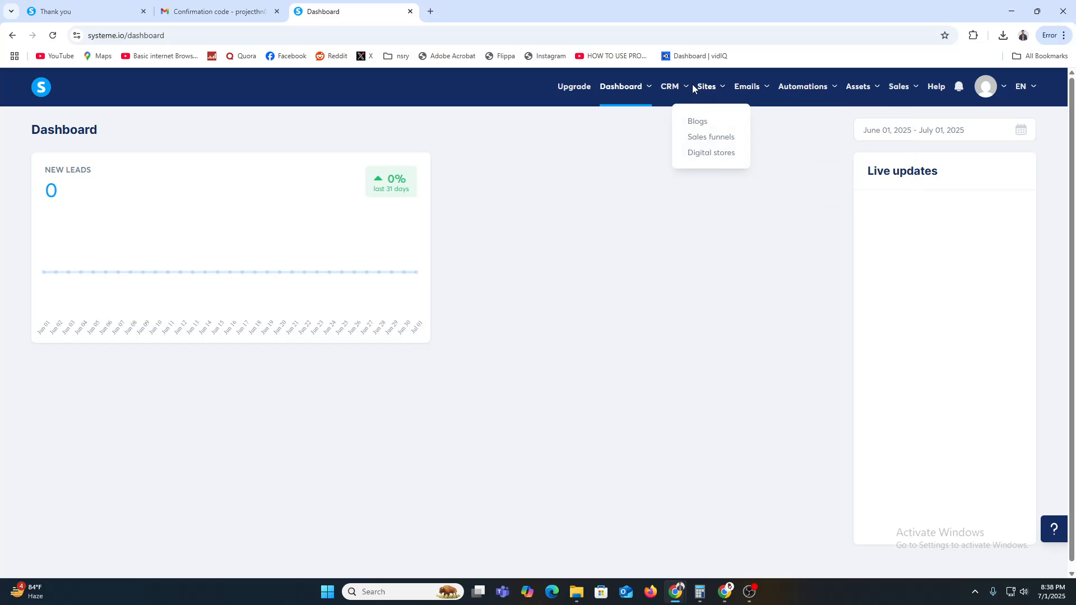
mouse_move(633, 92)
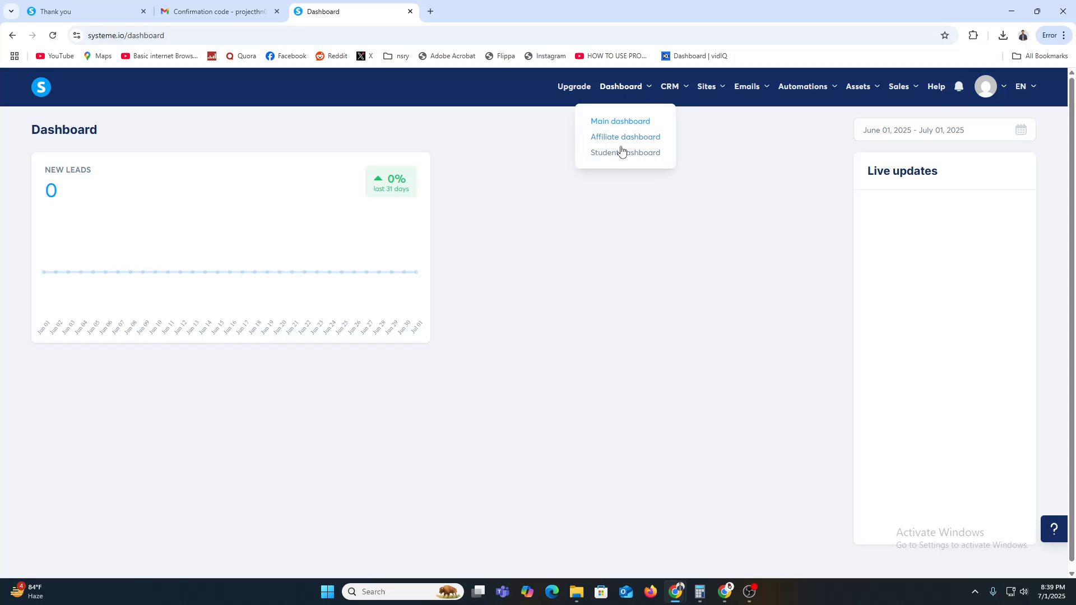
left_click(622, 155)
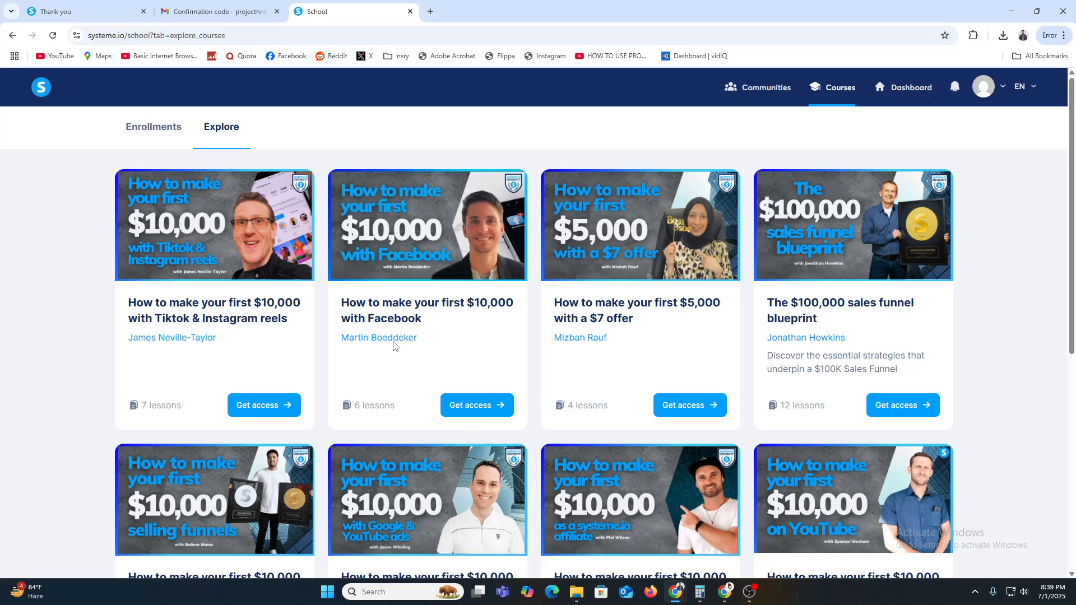
Step: Open the Facebook $10,000 course and follow 'Get access to the systeme.io University!' to My plan
left_click(489, 406)
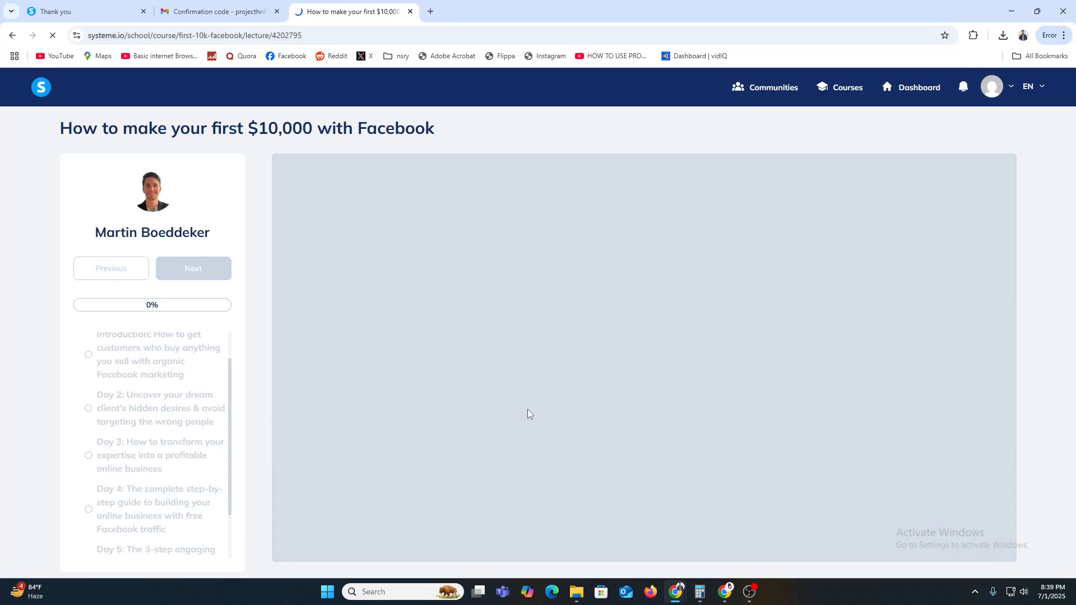
scroll(583, 425, "down", 5)
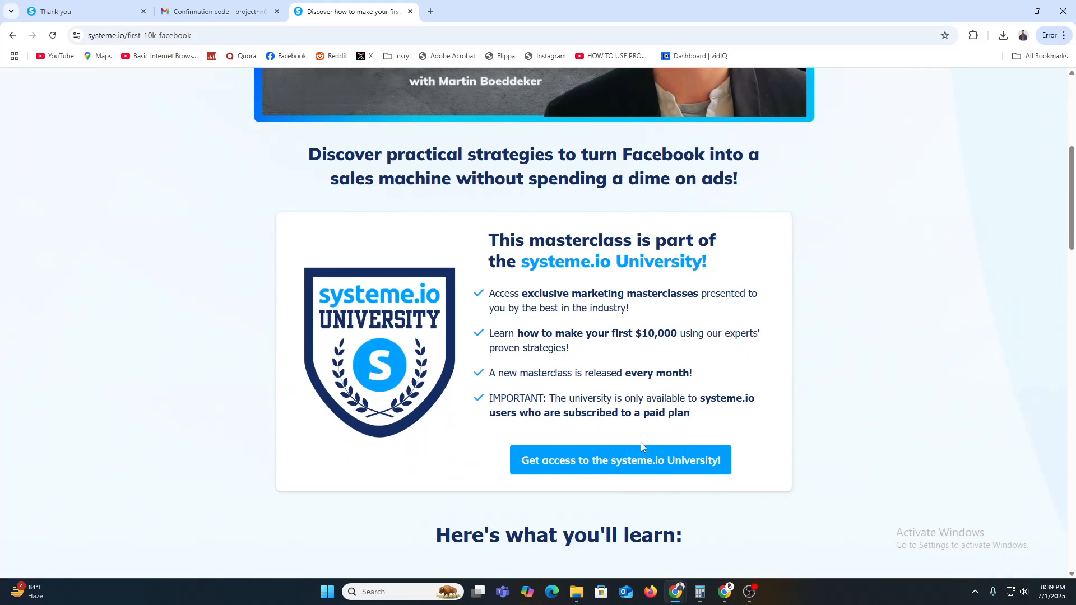
left_click(646, 469)
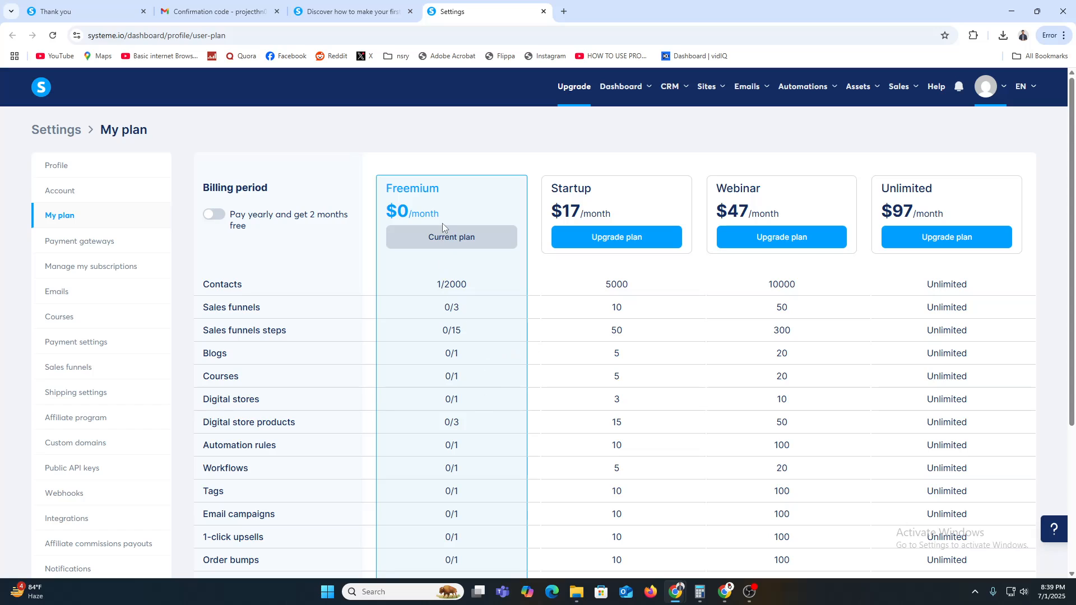
scroll(442, 243, "down", 4)
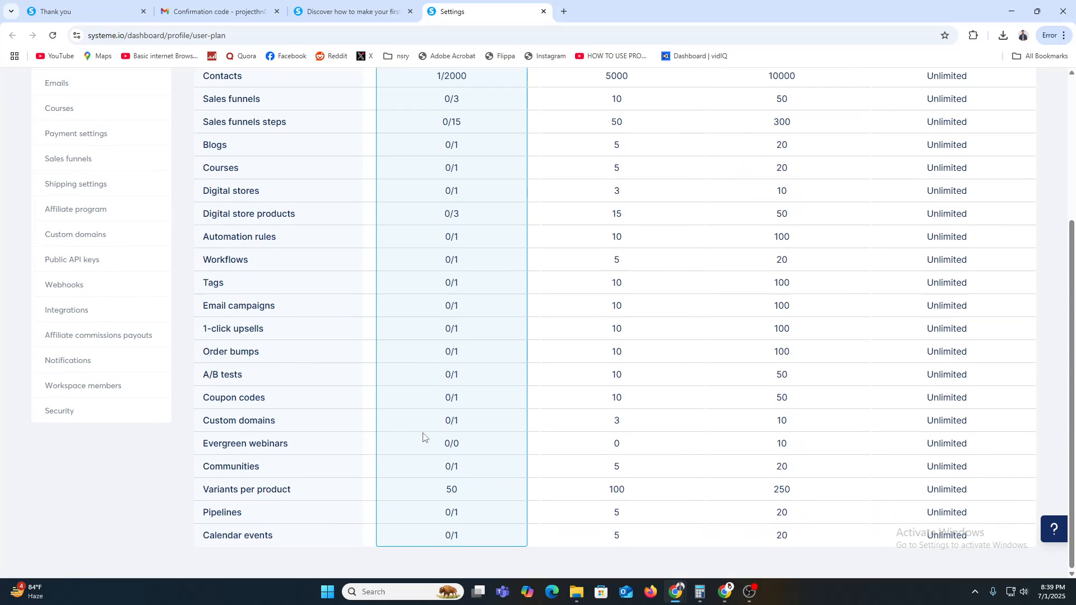
scroll(426, 441, "up", 4)
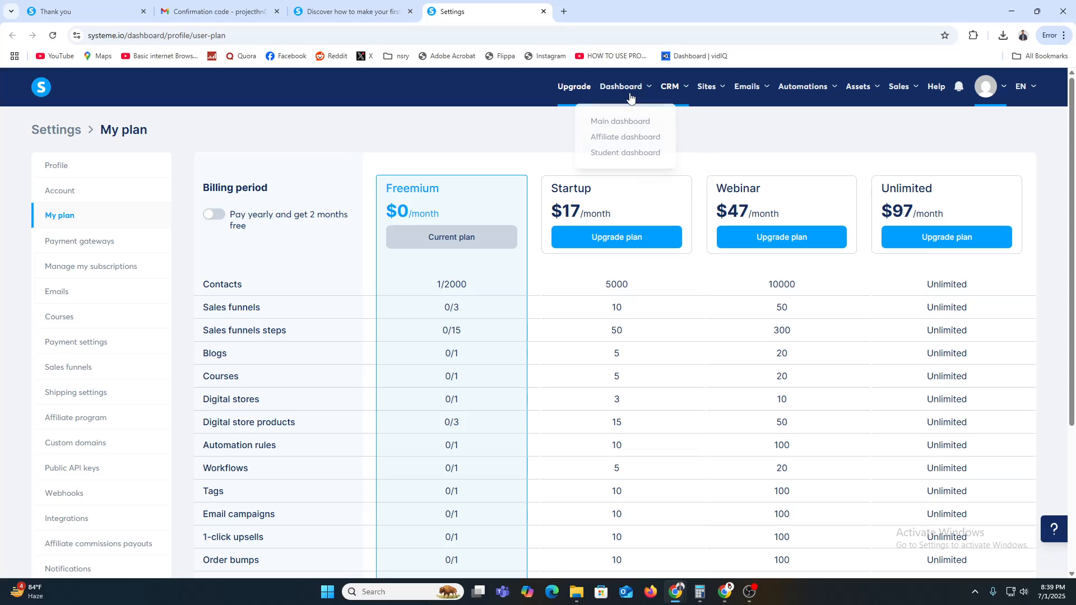
Step: Return to the main dashboard and open the newsletters list
left_click(620, 121)
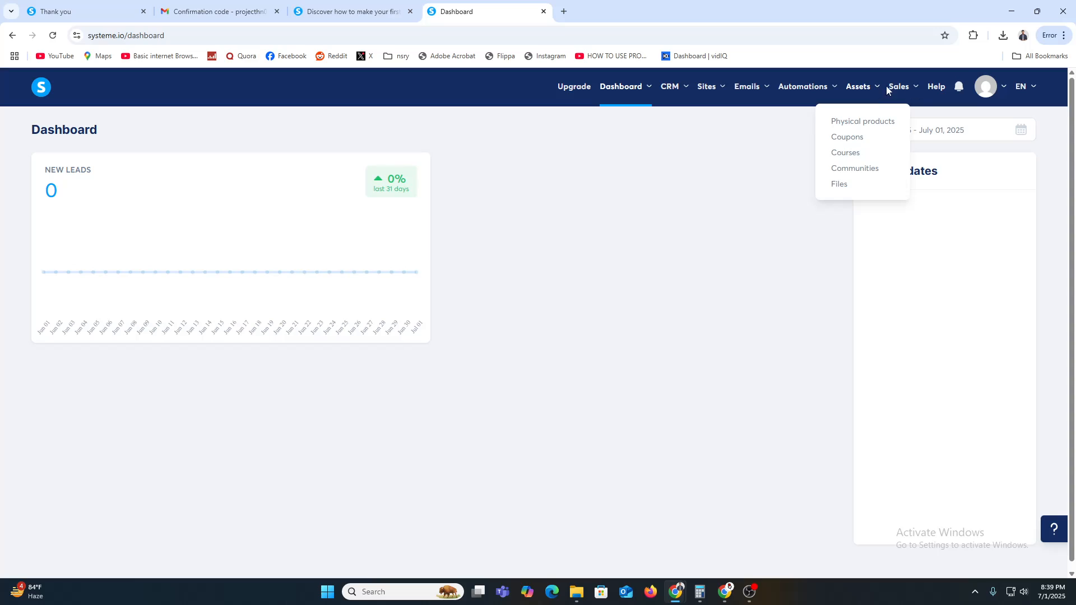
mouse_move(917, 92)
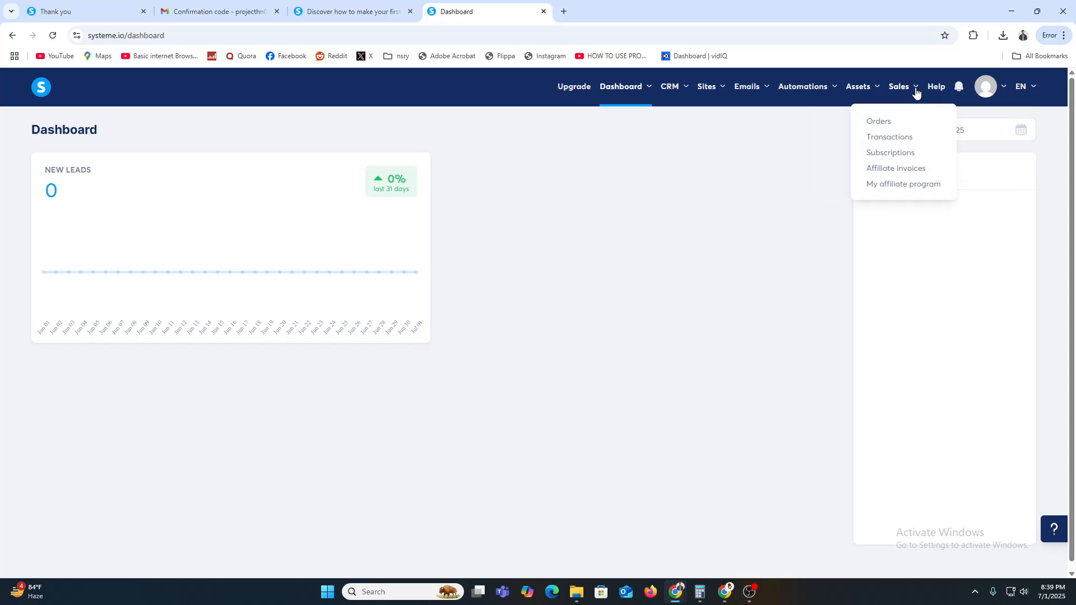
mouse_move(751, 89)
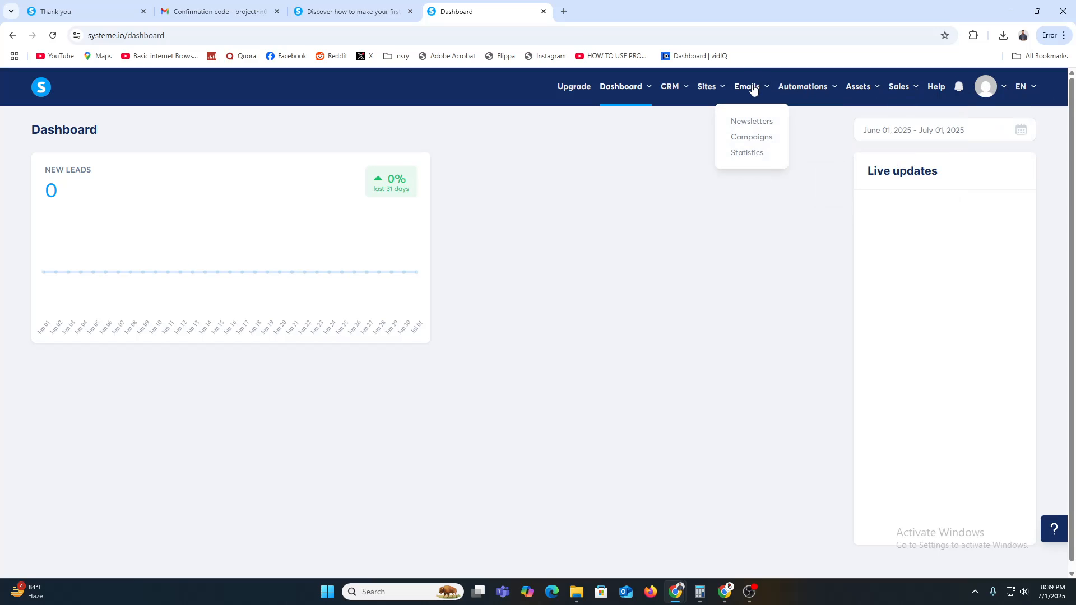
left_click(752, 125)
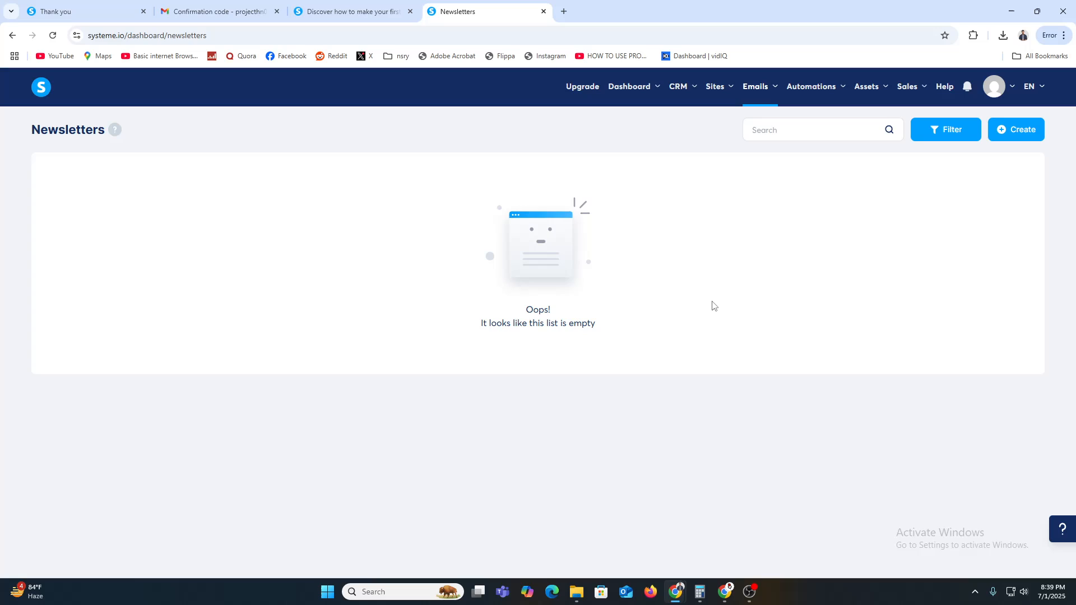
Step: Open and look over the affiliate dashboard
mouse_move(627, 100)
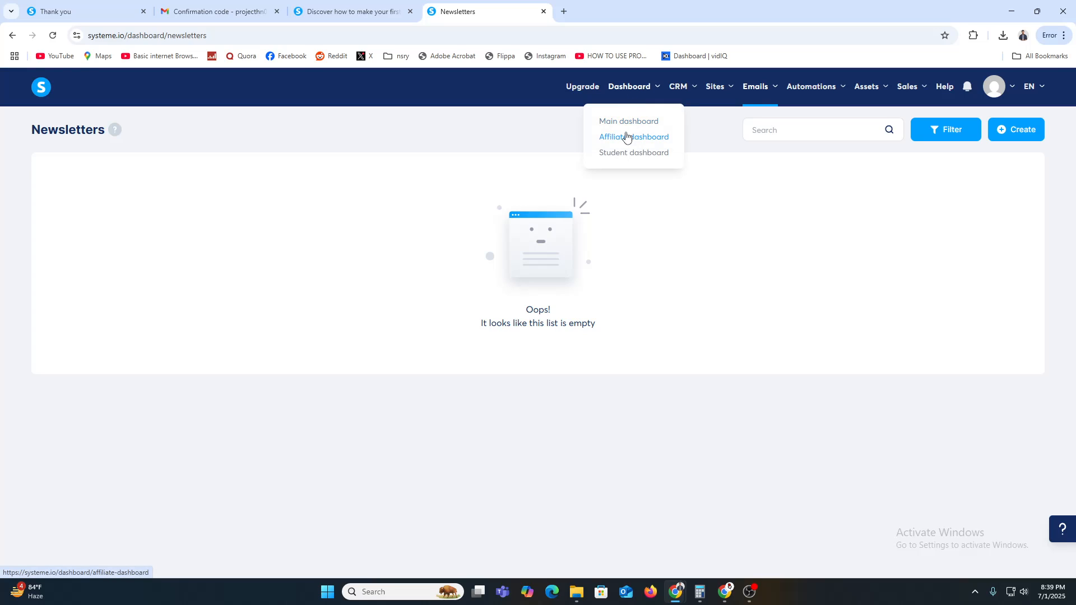
left_click(627, 138)
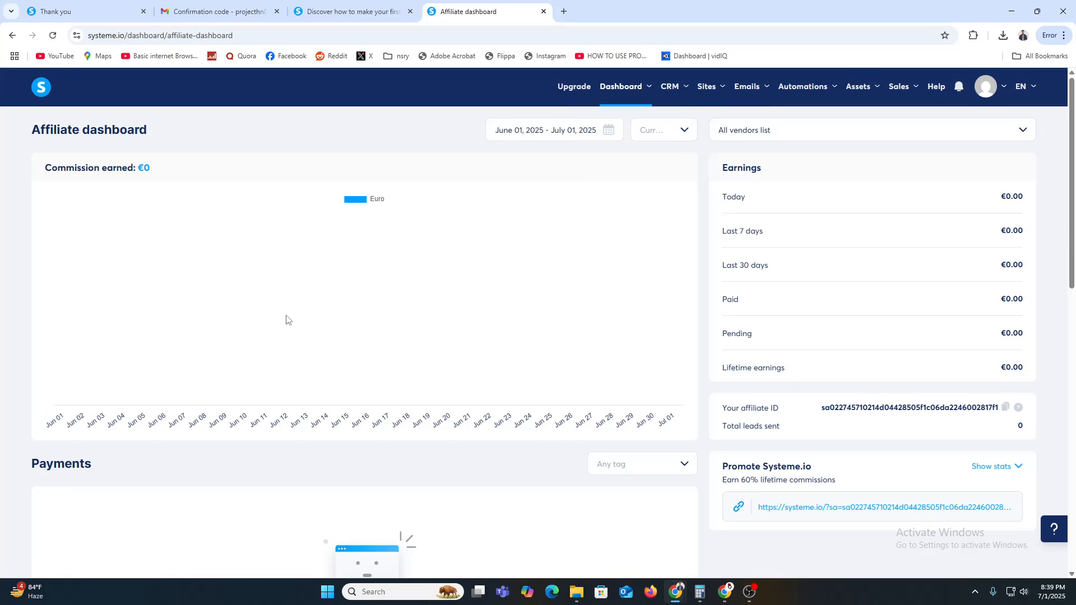
scroll(286, 319, "down", 4)
scroll(415, 456, "up", 4)
left_click_drag(749, 461, 803, 465)
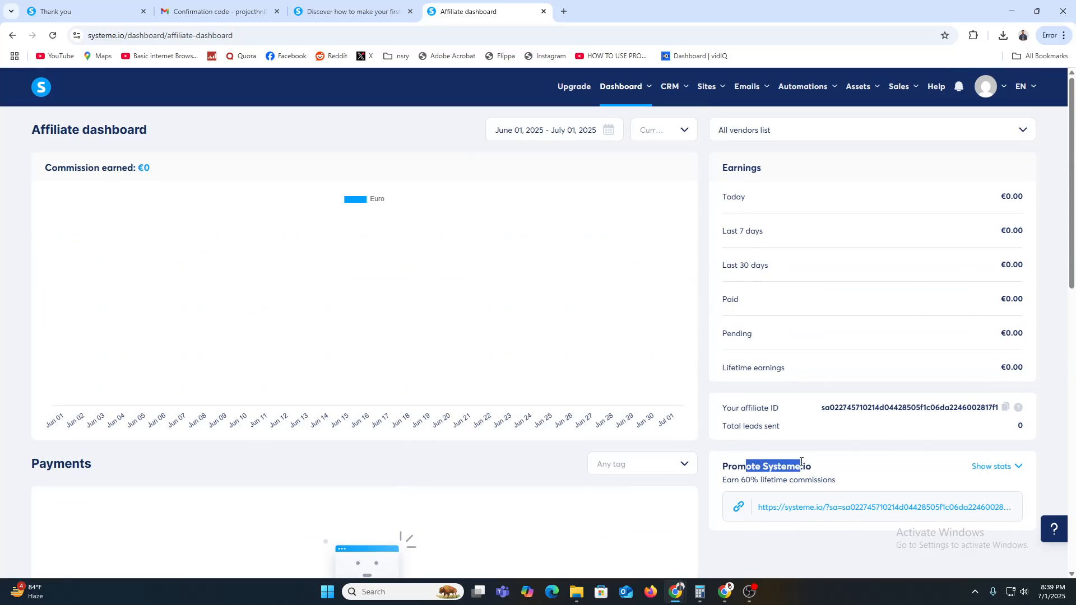
left_click(804, 439)
Step: Open the Contacts list, then the empty Sales funnels page
mouse_move(673, 86)
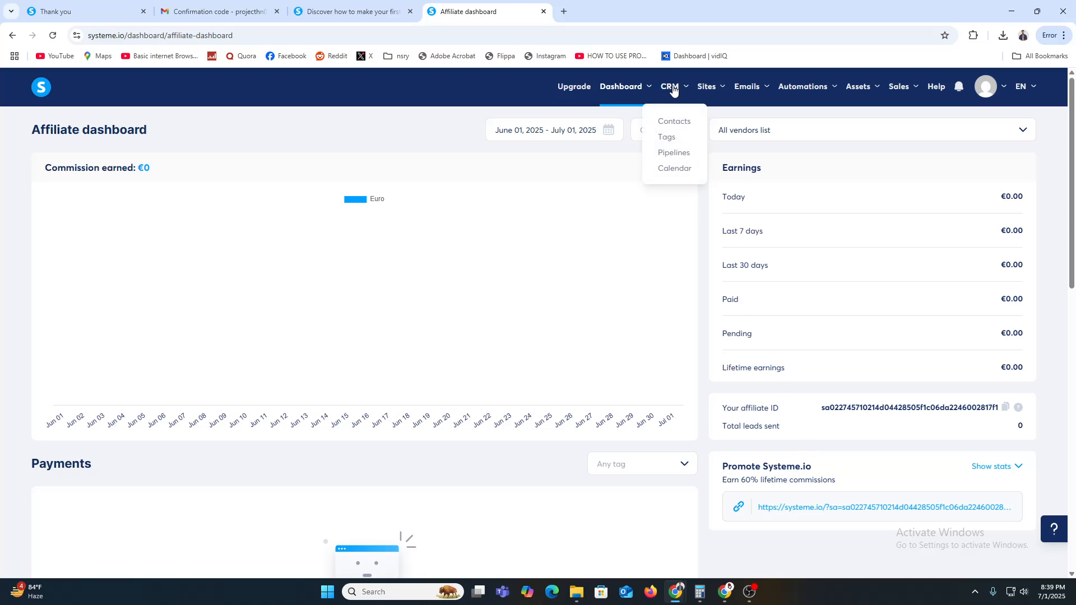
left_click(674, 123)
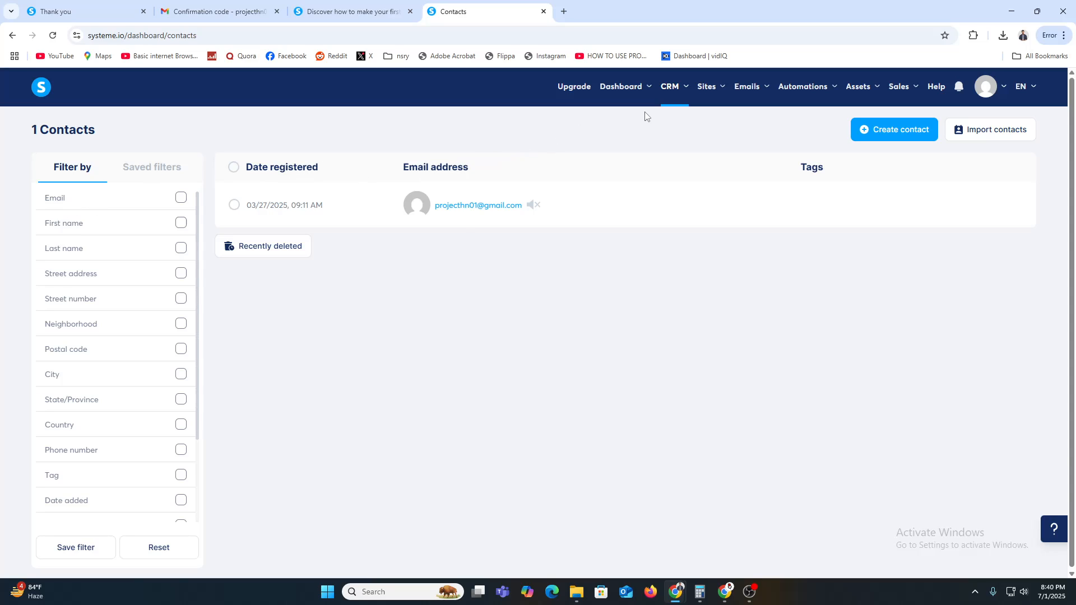
mouse_move(709, 87)
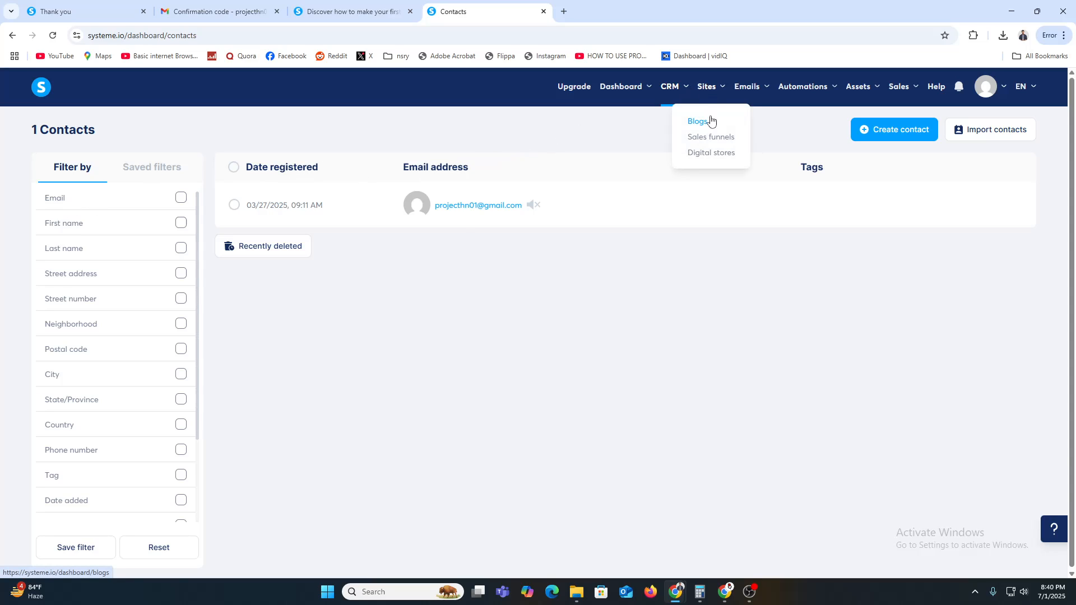
left_click(711, 138)
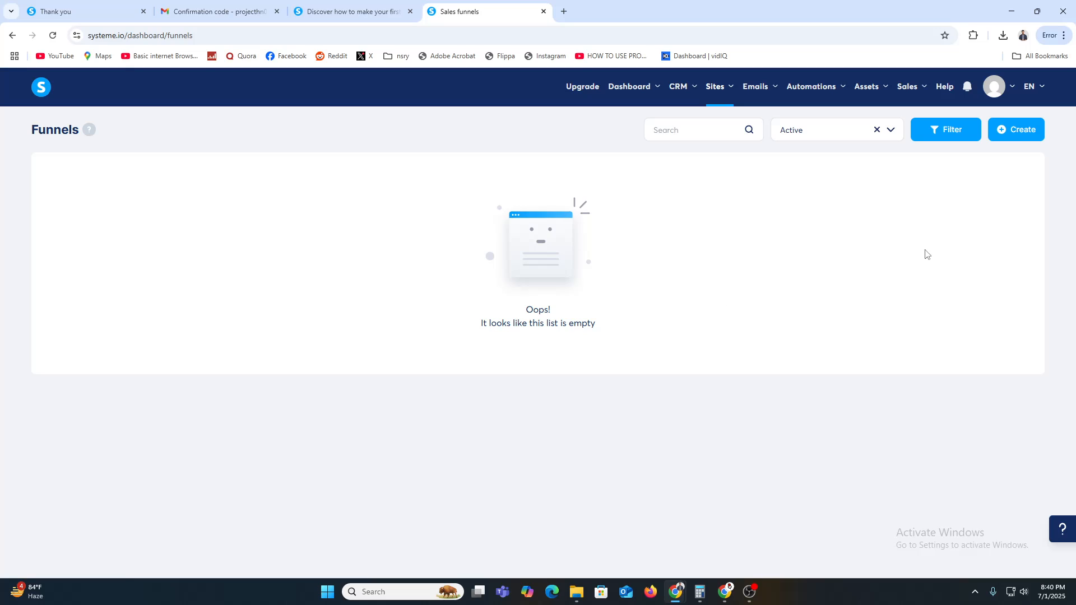
Step: Start a new funnel named 'Free Ebook funel' with the Build an audience goal
left_click(1033, 132)
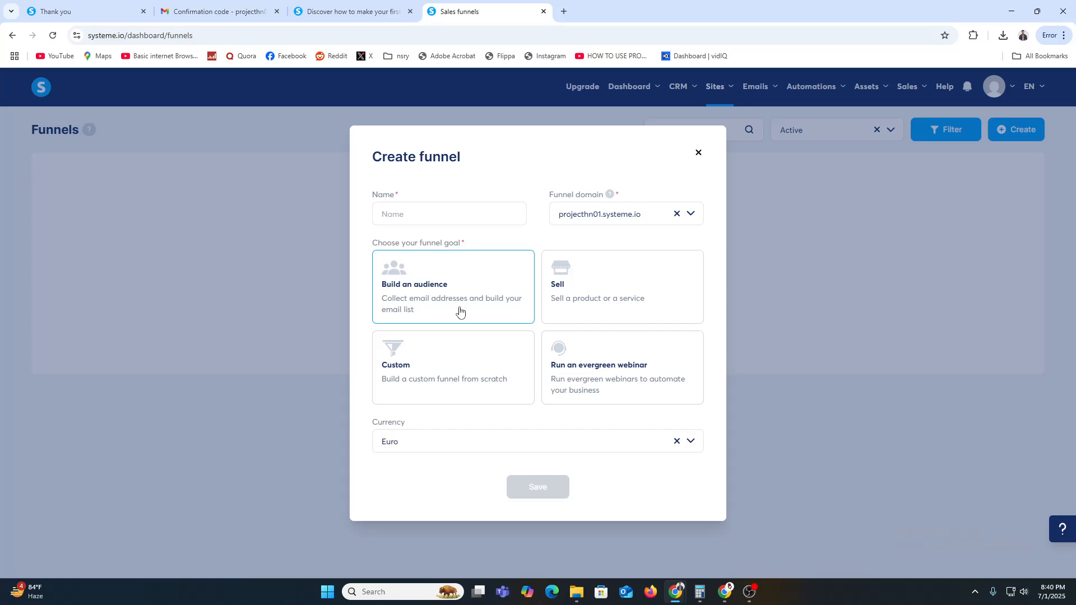
left_click(446, 205)
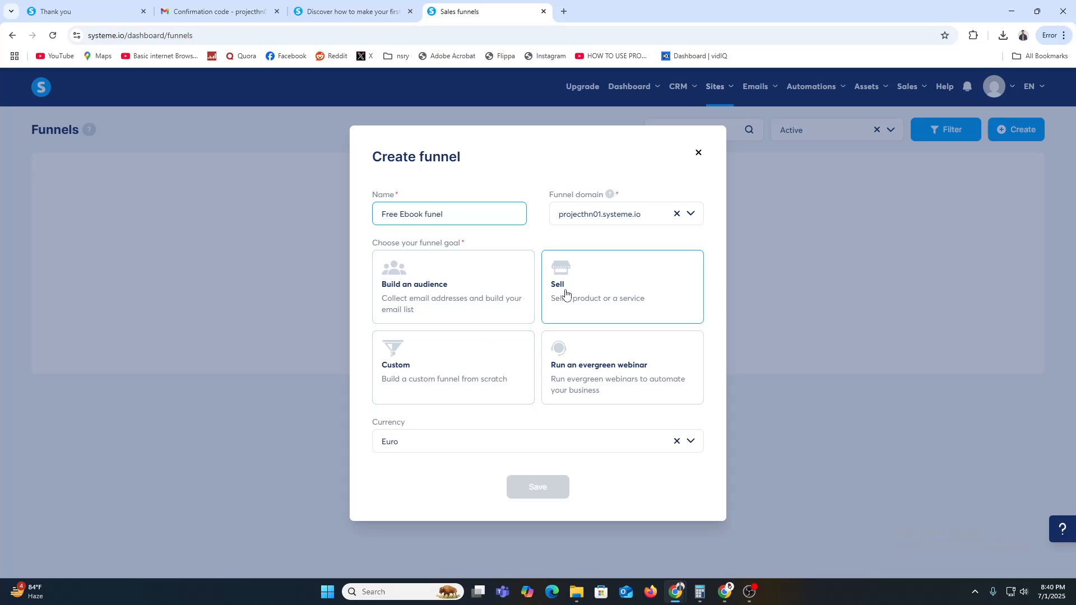
left_click(435, 281)
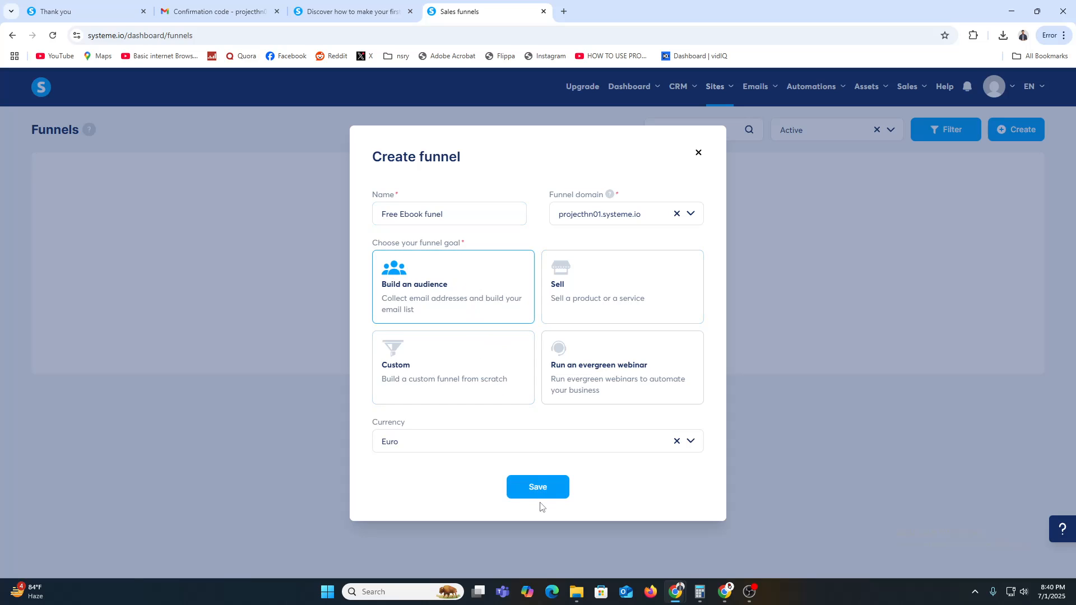
Step: Set the funnel currency to Euro and save the funnel
left_click(481, 447)
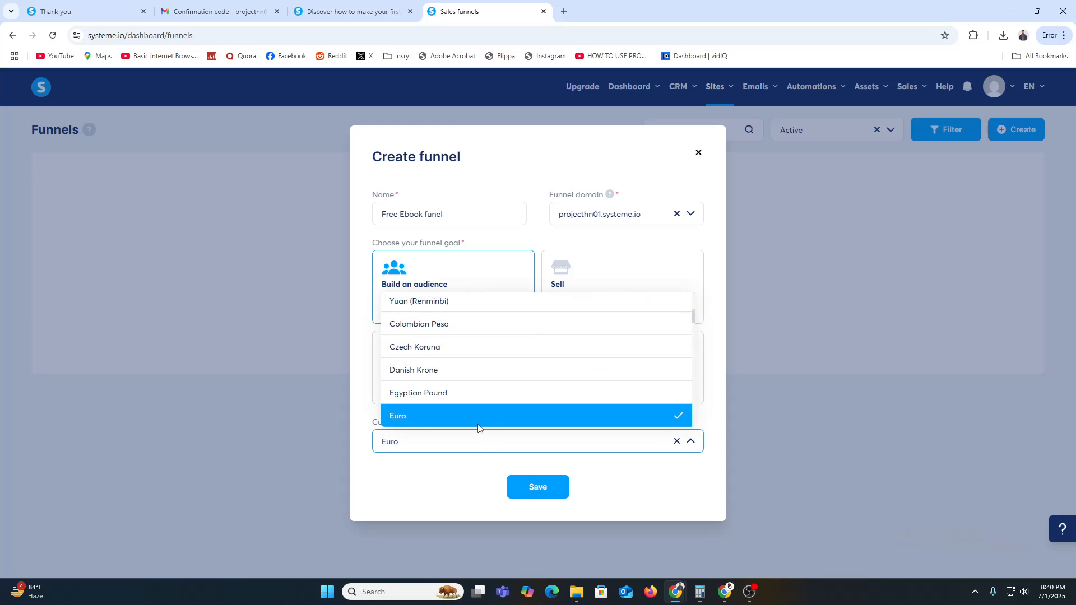
type("u")
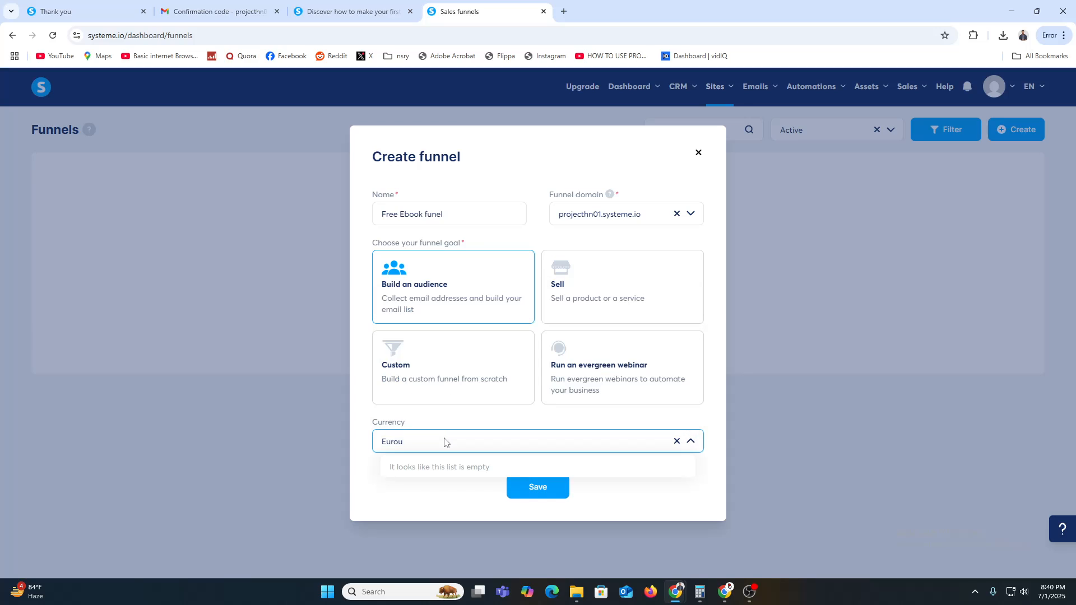
key("BackSpace")
key("BackSpace")
key("BackSpace")
key("BackSpace")
key("BackSpace")
type("us")
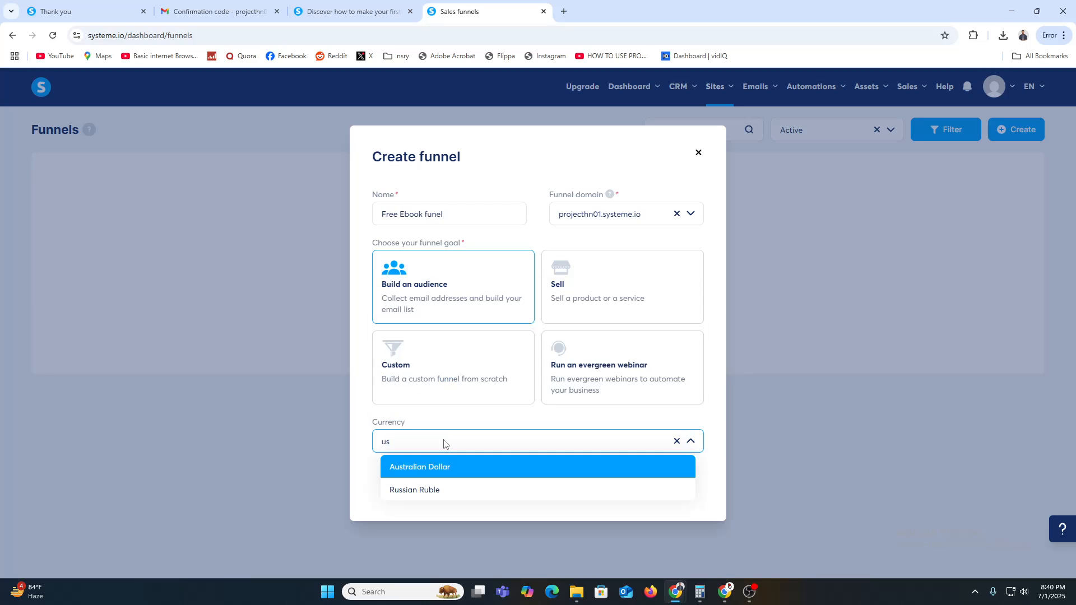
type("d")
key("BackSpace")
key("BackSpace")
key("BackSpace")
type("eu")
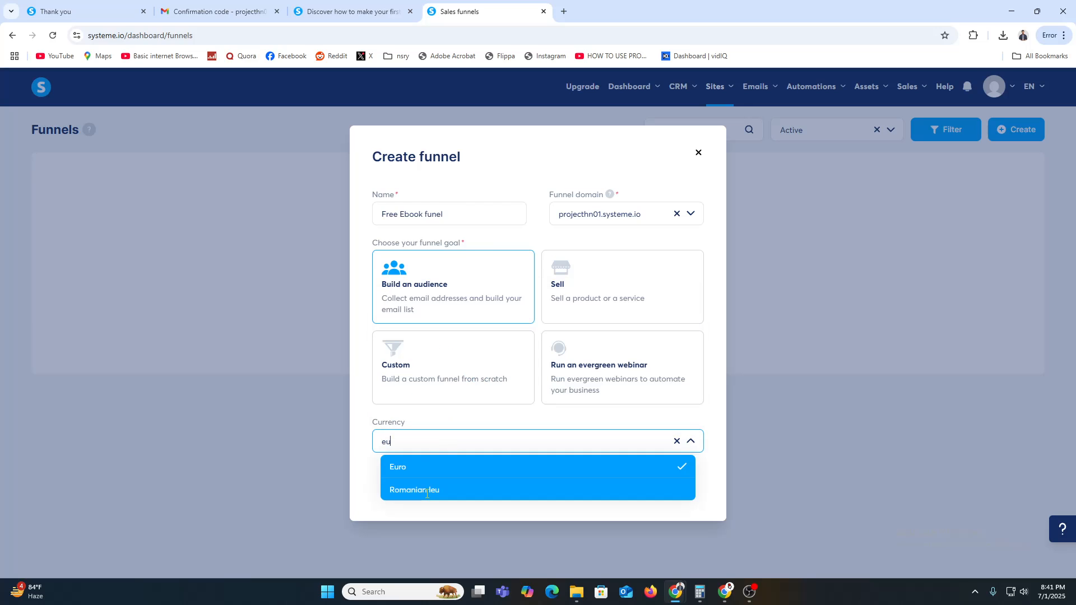
left_click(455, 472)
left_click(538, 487)
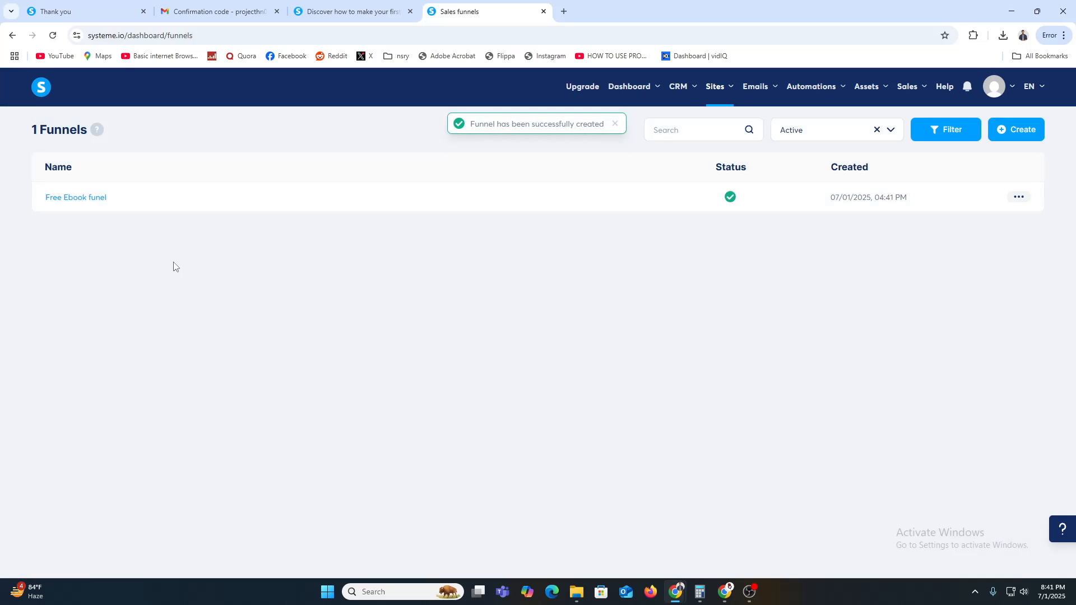
Step: Open Free Ebook funel and preview the Volunteer squeeze-page template in a new tab
left_click(79, 198)
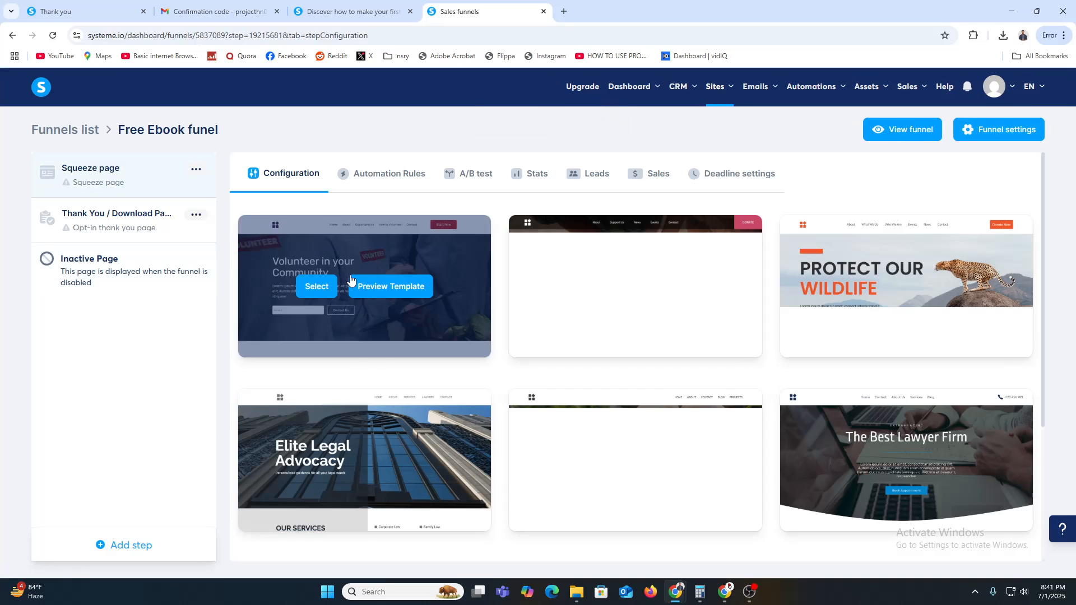
mouse_move(338, 290)
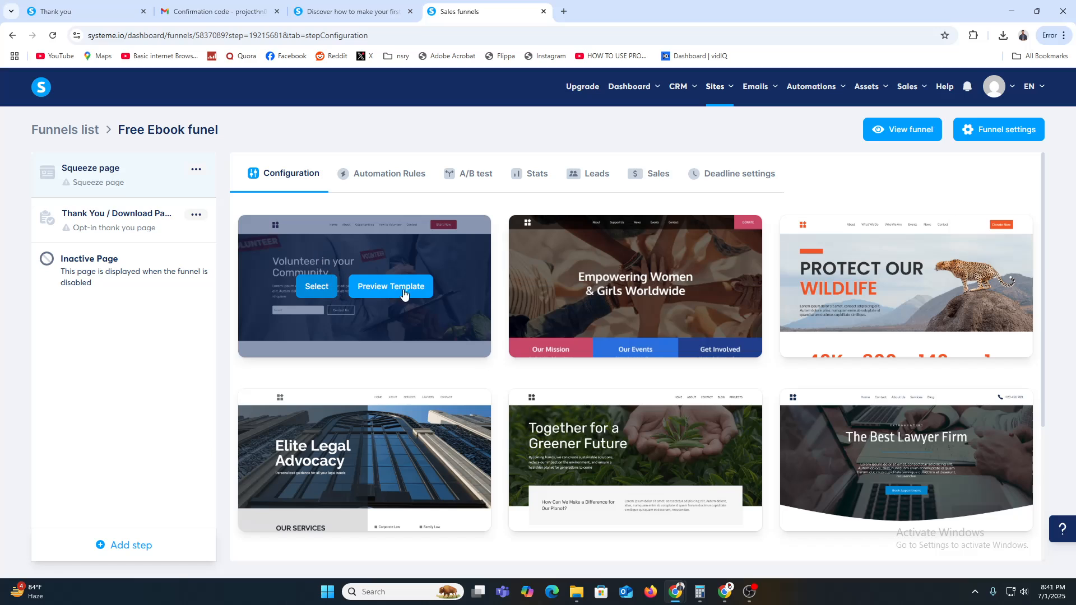
scroll(636, 377, "down", 4)
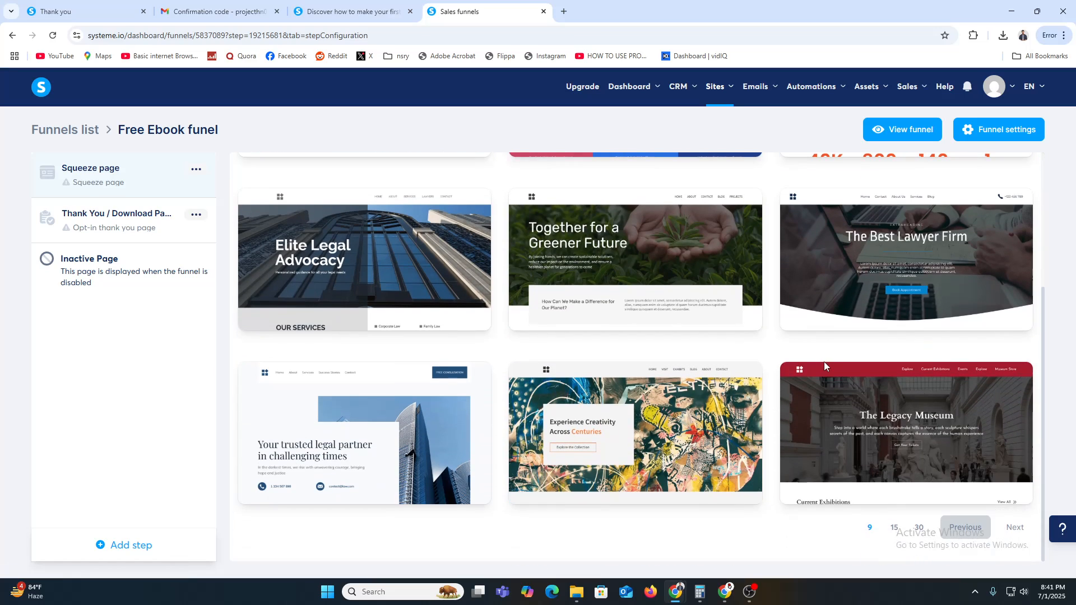
scroll(661, 437, "up", 4)
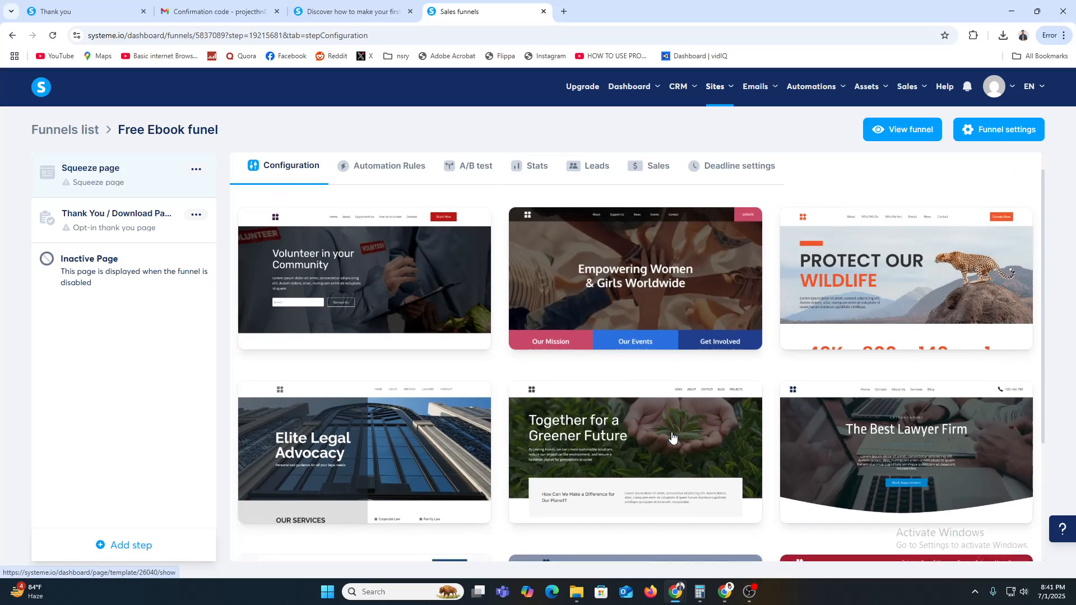
left_click(381, 292)
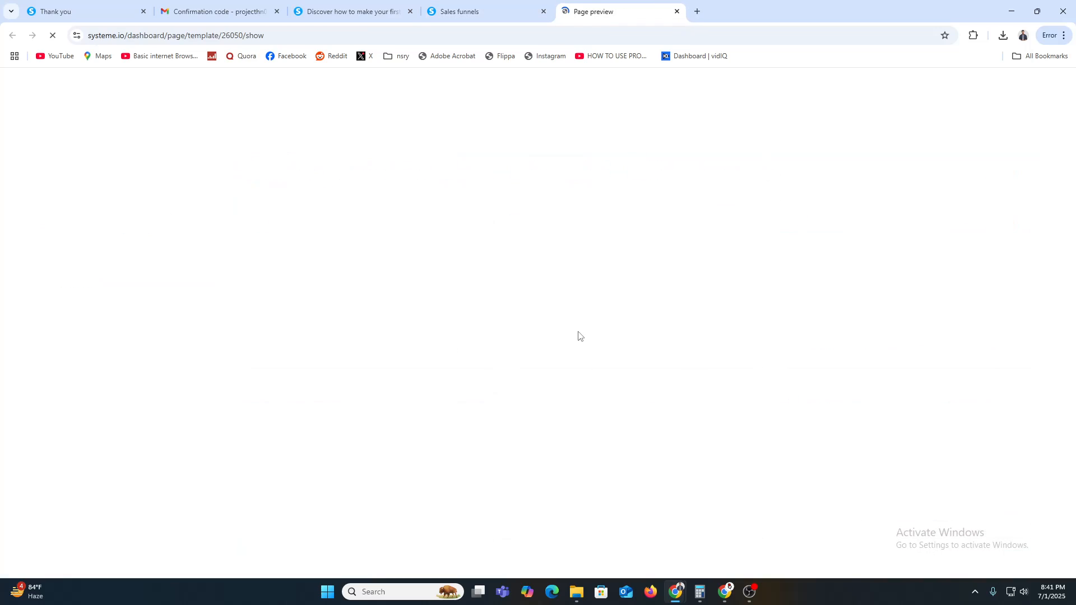
scroll(550, 336, "down", 1)
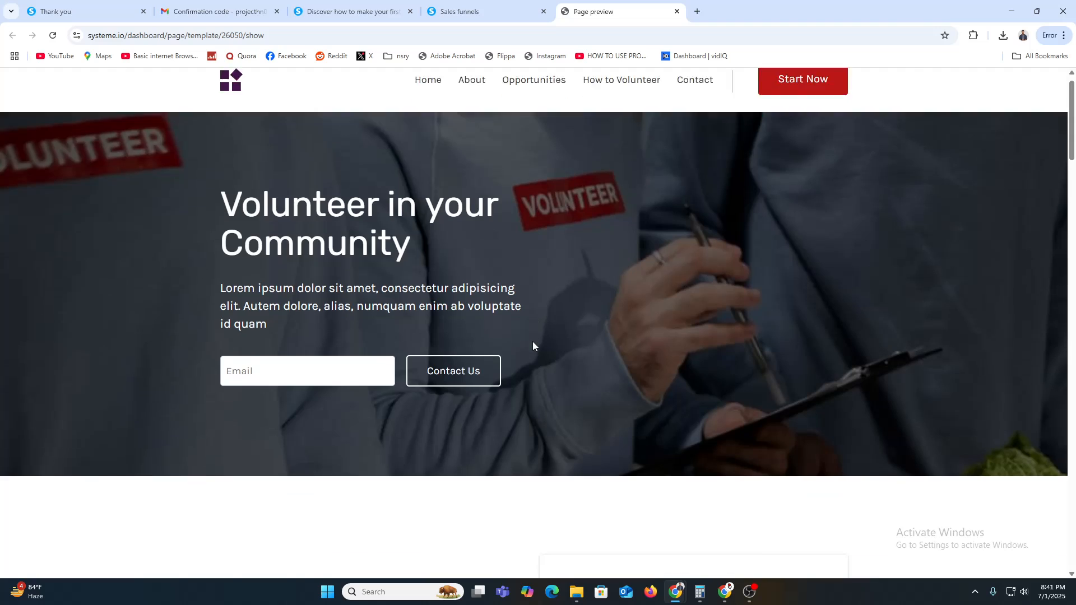
scroll(533, 346, "down", 20)
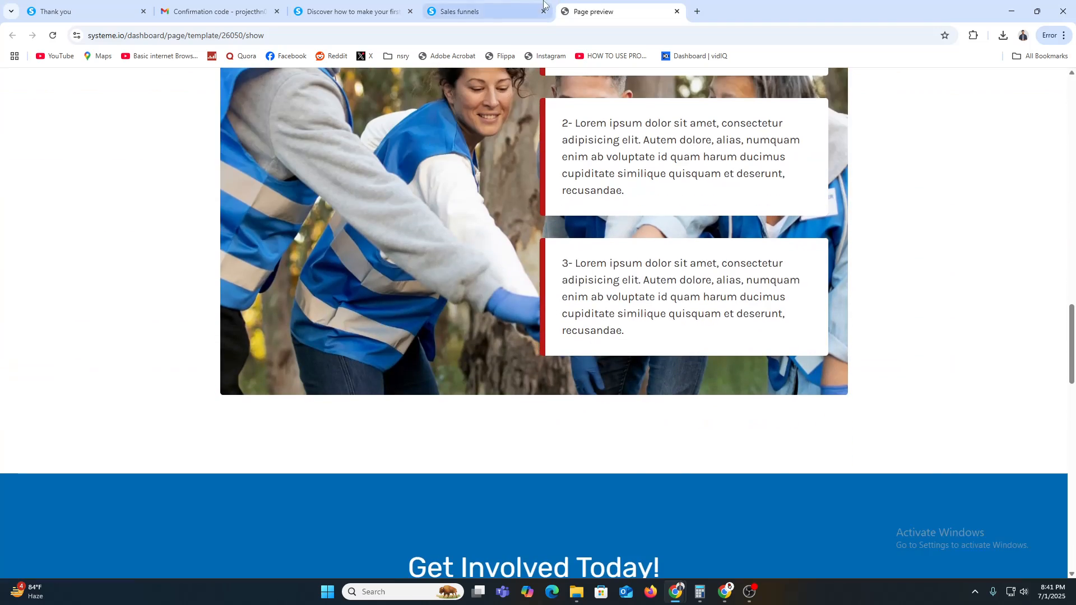
left_click(543, 4)
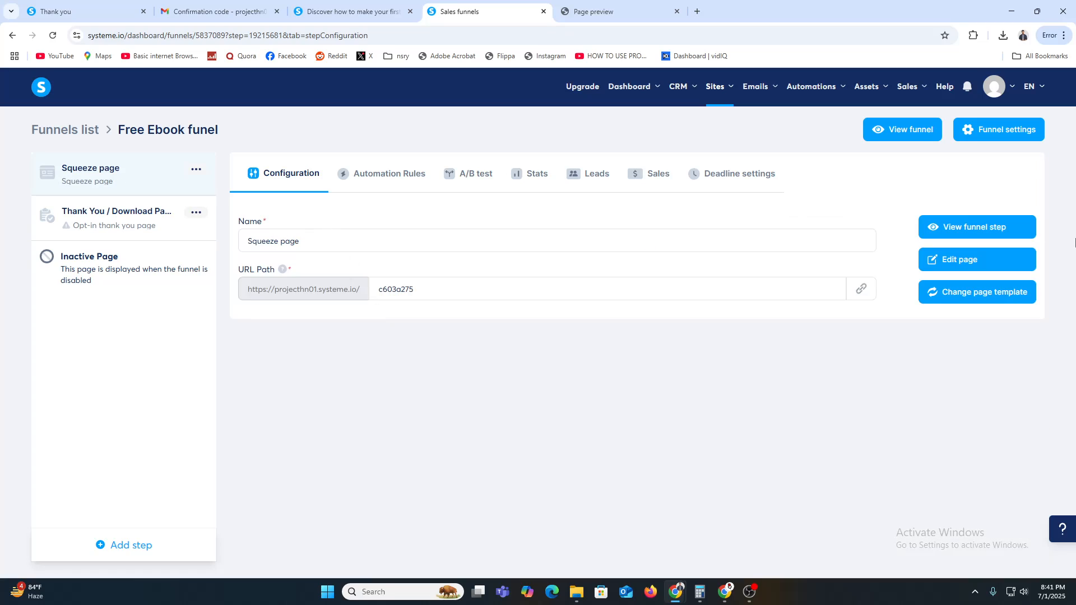
Step: Preview the live squeeze page, then review the step's Automation Rules, A/B test and Stats tabs
left_click(1000, 232)
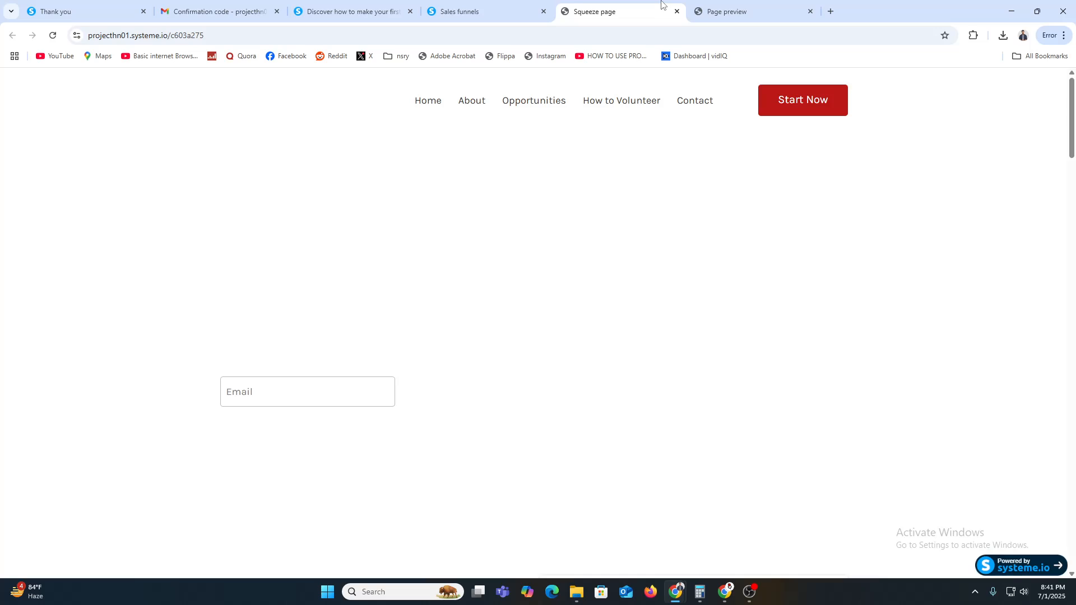
left_click(528, 4)
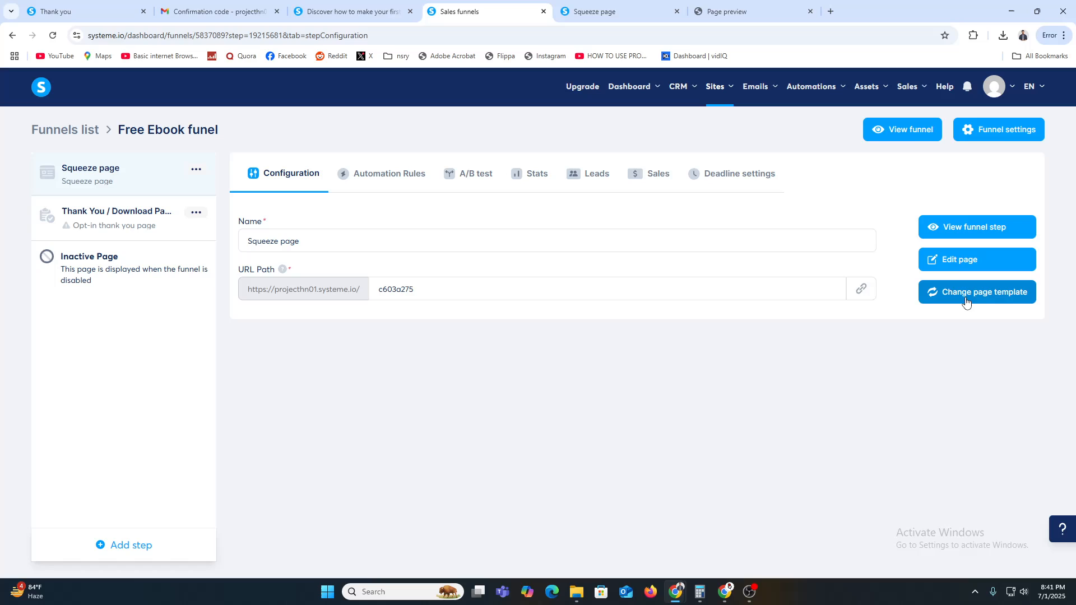
left_click(370, 178)
left_click(478, 177)
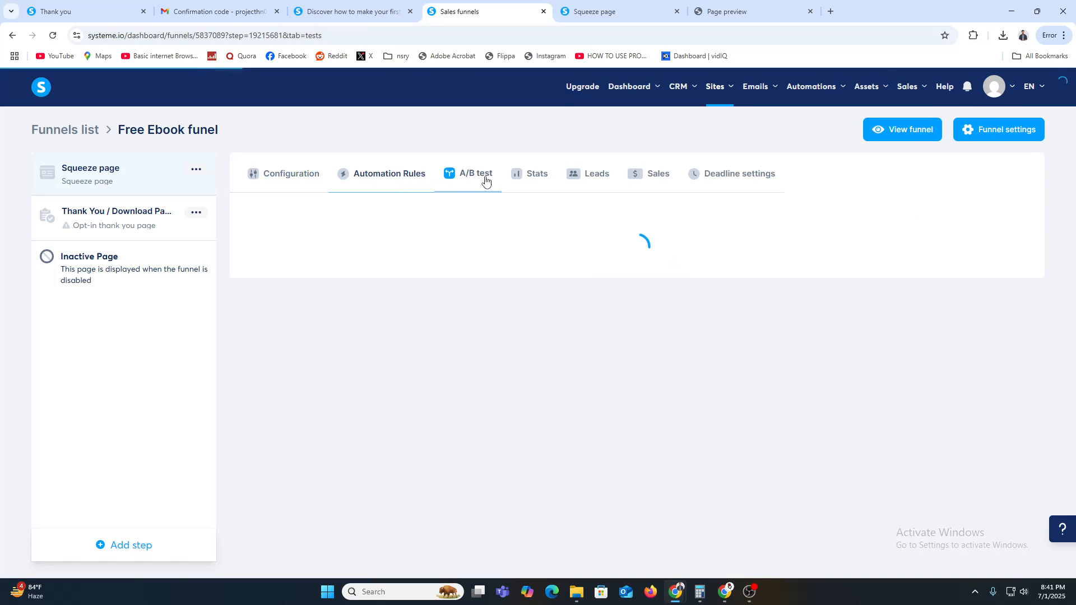
left_click(539, 176)
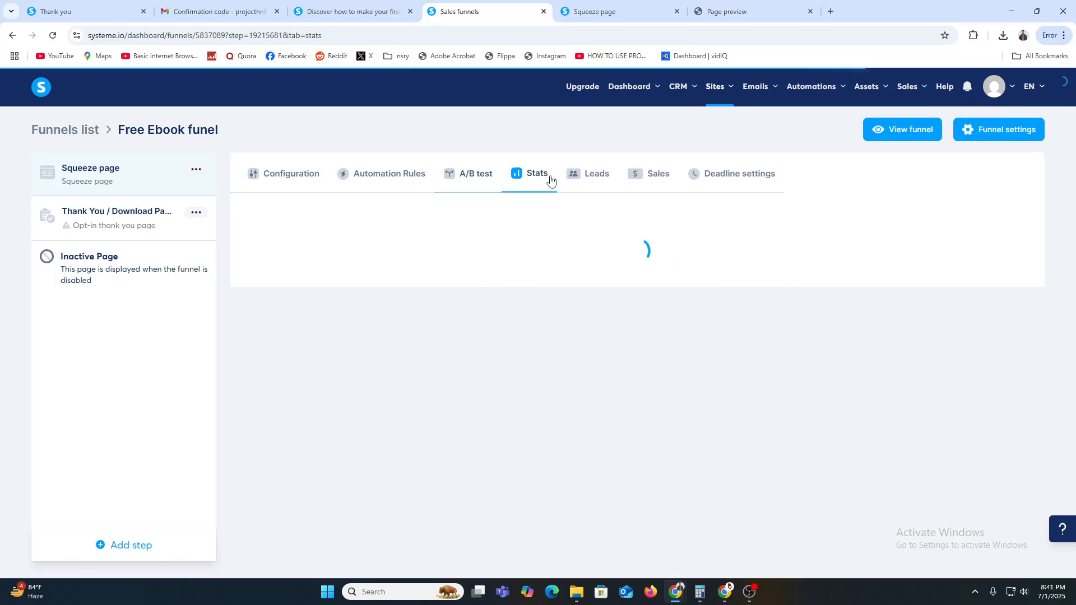
Step: Check the Leads, Sales, Deadline settings and Configuration tabs, then open the Thank You / Download Page step
left_click(598, 178)
left_click(657, 177)
left_click(741, 178)
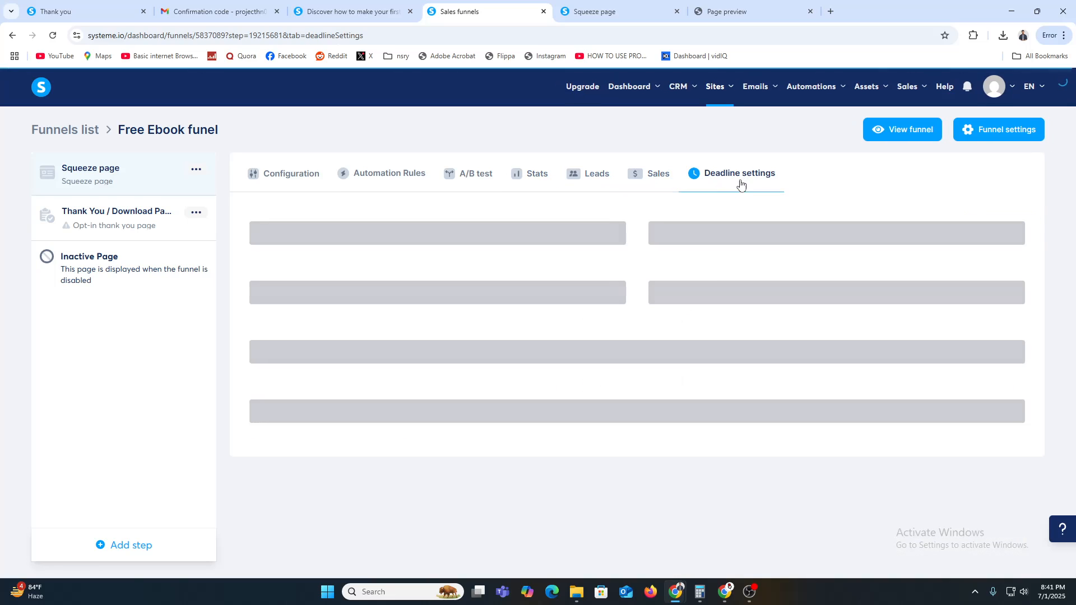
left_click(272, 177)
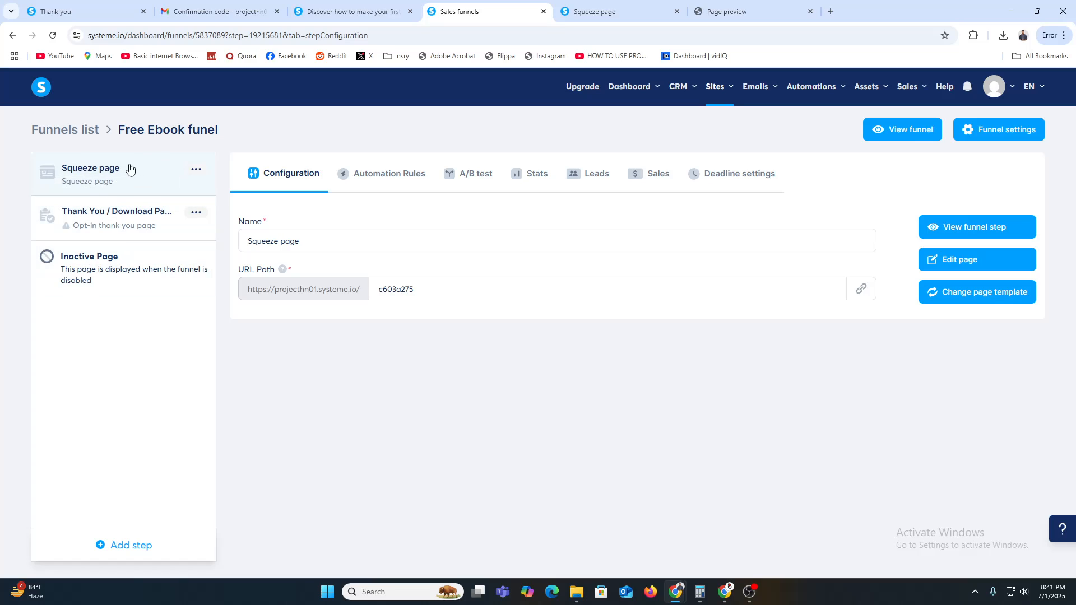
left_click(116, 212)
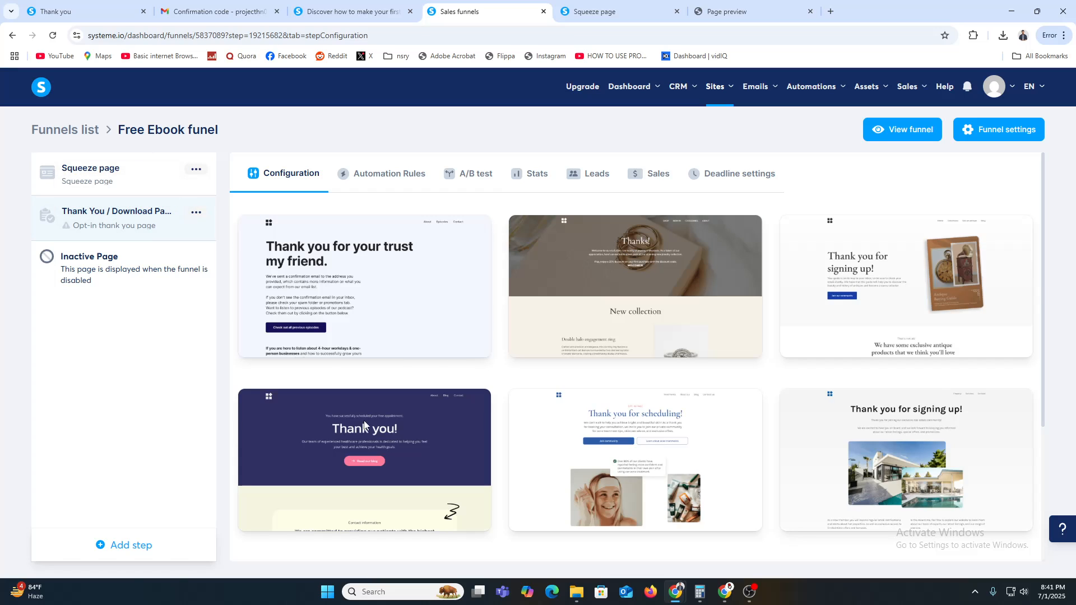
Step: Leave the thank-you page editor and open the live funnel in a new tab
mouse_move(320, 471)
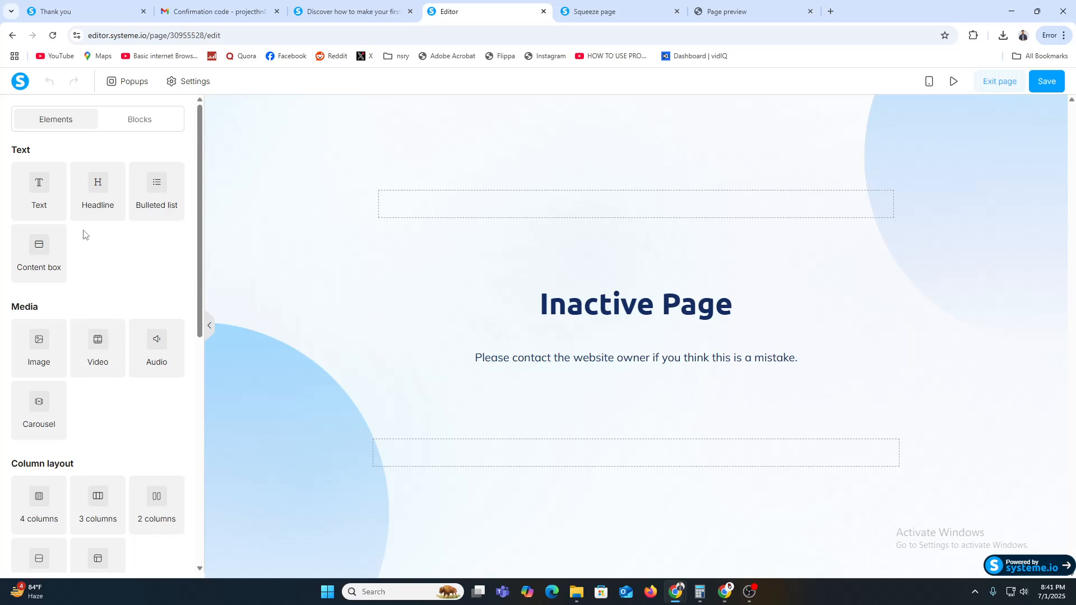
left_click(1005, 83)
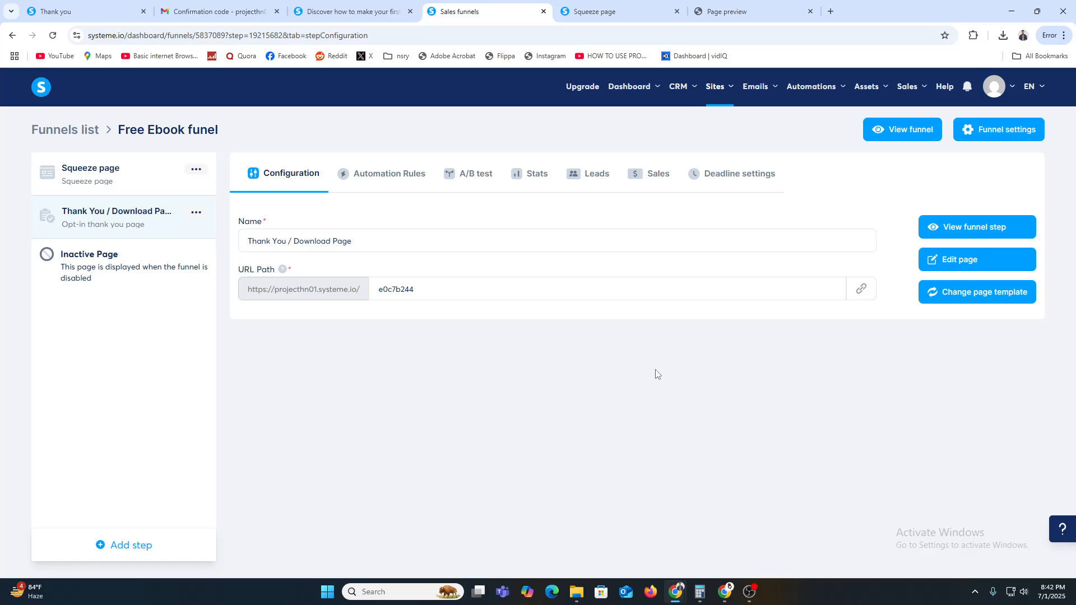
left_click(895, 133)
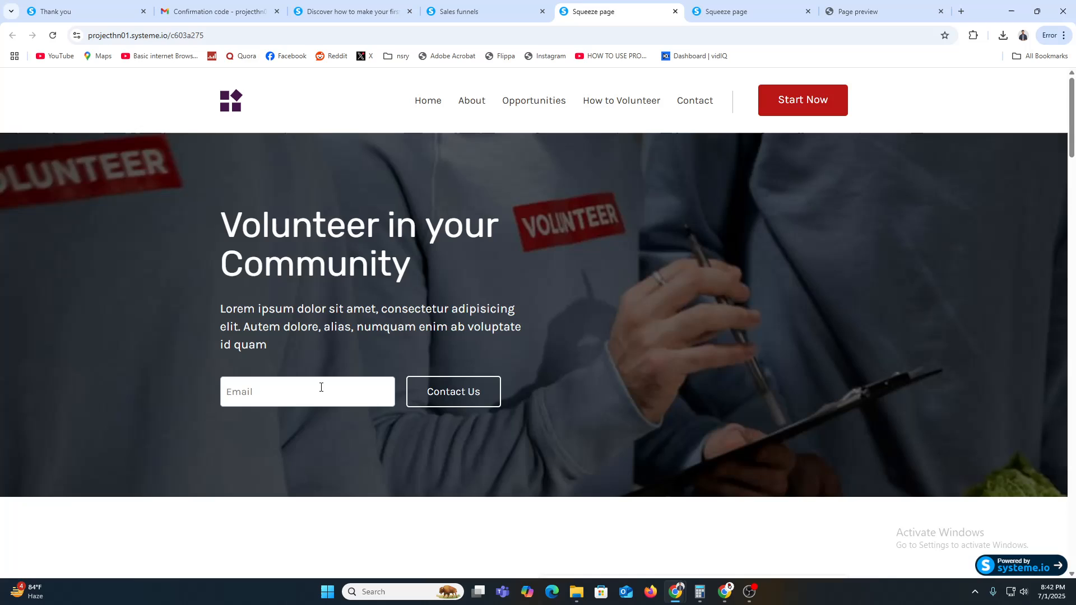
Step: Submit a test email through the squeeze page opt-in, review the thank-you page, then return to the funnel
left_click(311, 393)
left_click(283, 424)
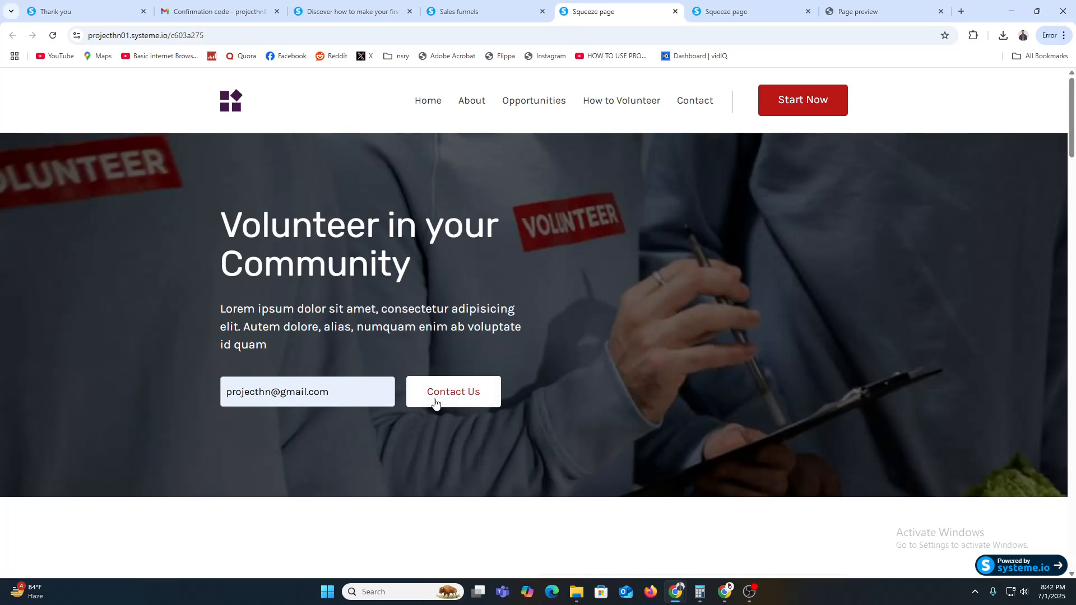
left_click(274, 387)
type("01")
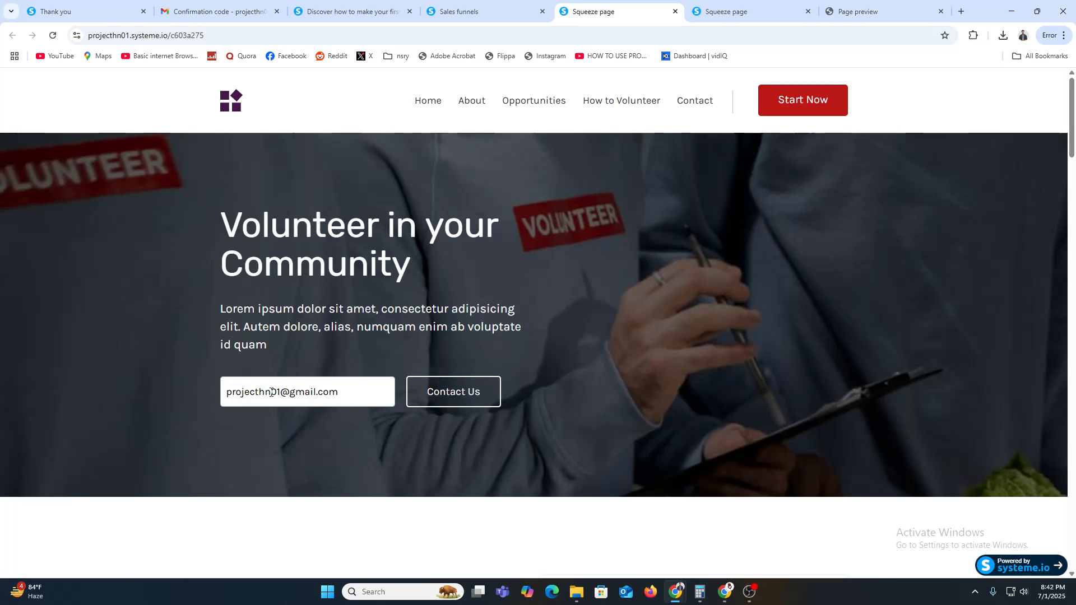
left_click(436, 402)
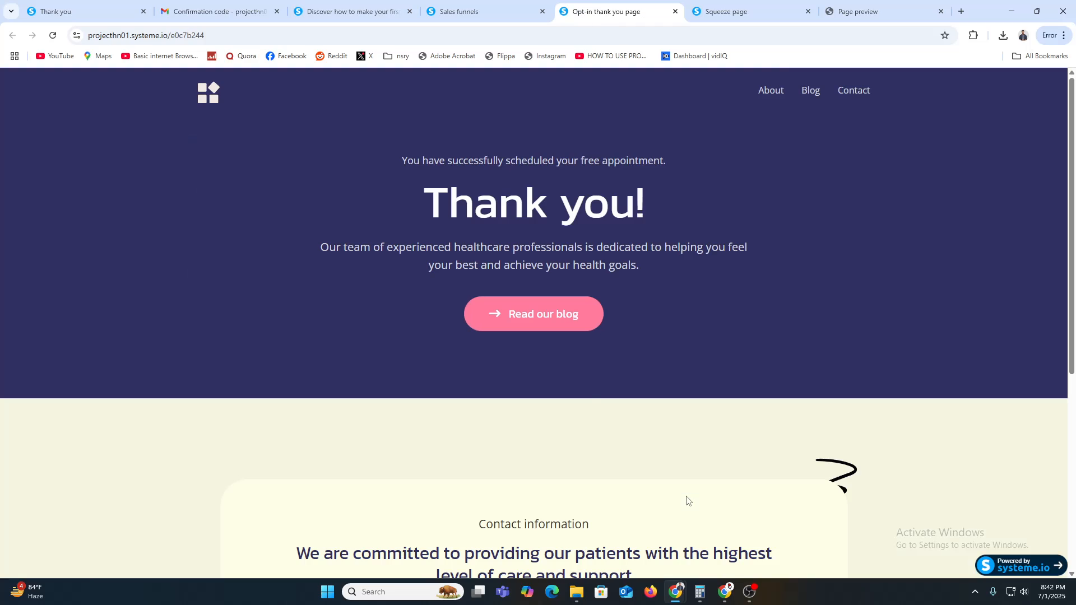
scroll(641, 396, "down", 5)
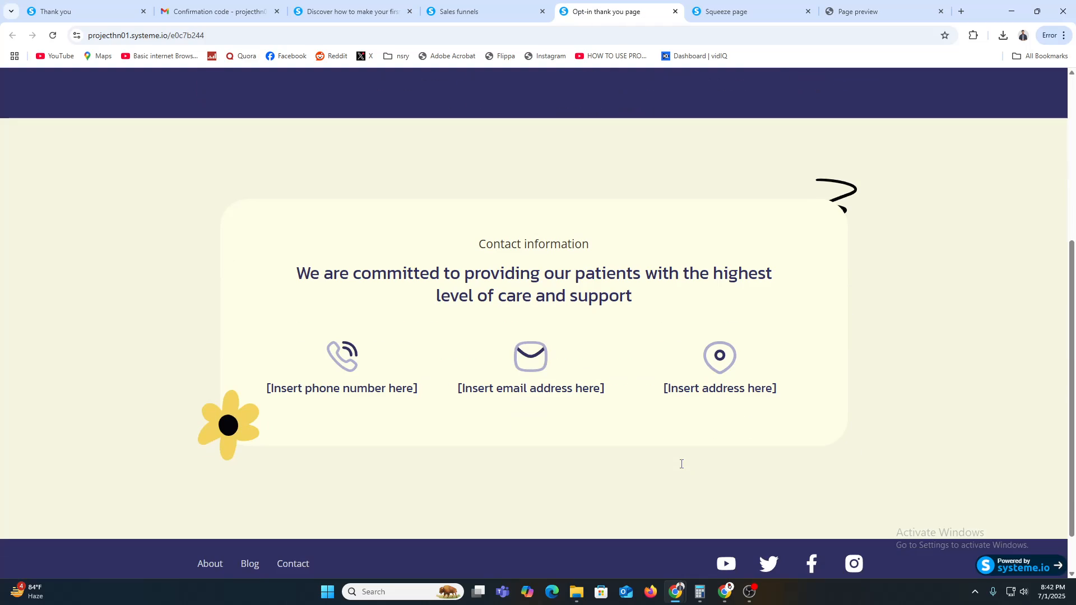
scroll(682, 468, "up", 5)
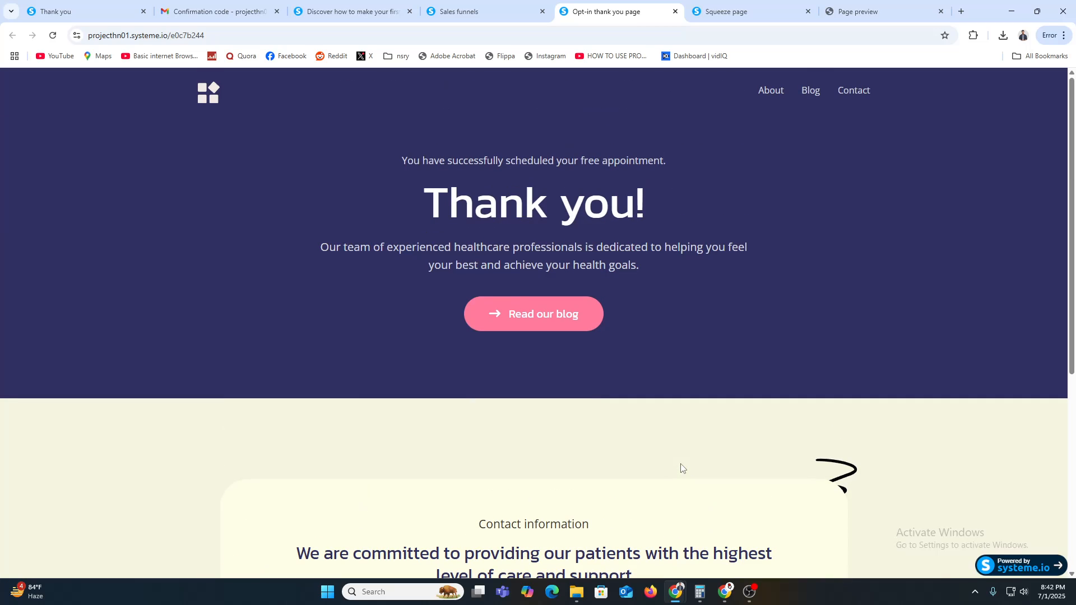
left_click(378, 7)
left_click(459, 4)
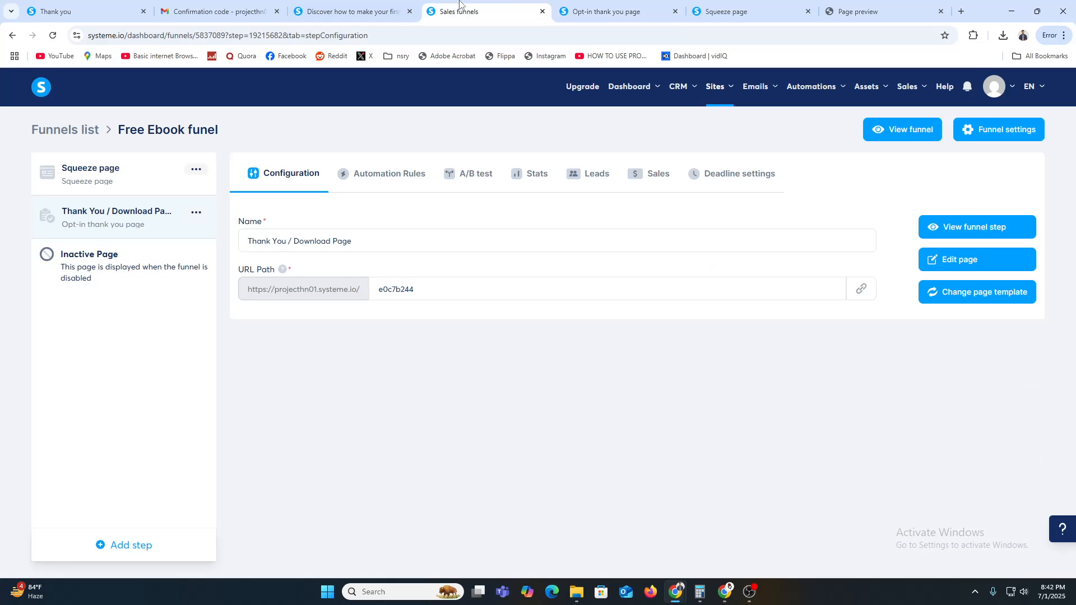
Step: Go to Emails > Campaigns and start a new campaign named 'Welcome Series'
mouse_move(632, 5)
mouse_move(760, 92)
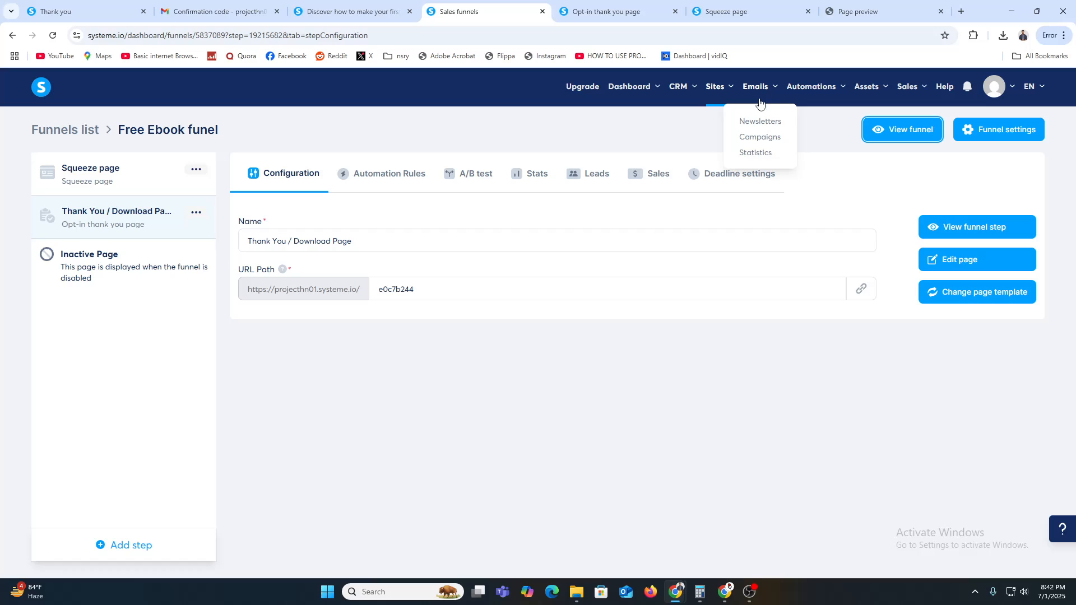
left_click(760, 139)
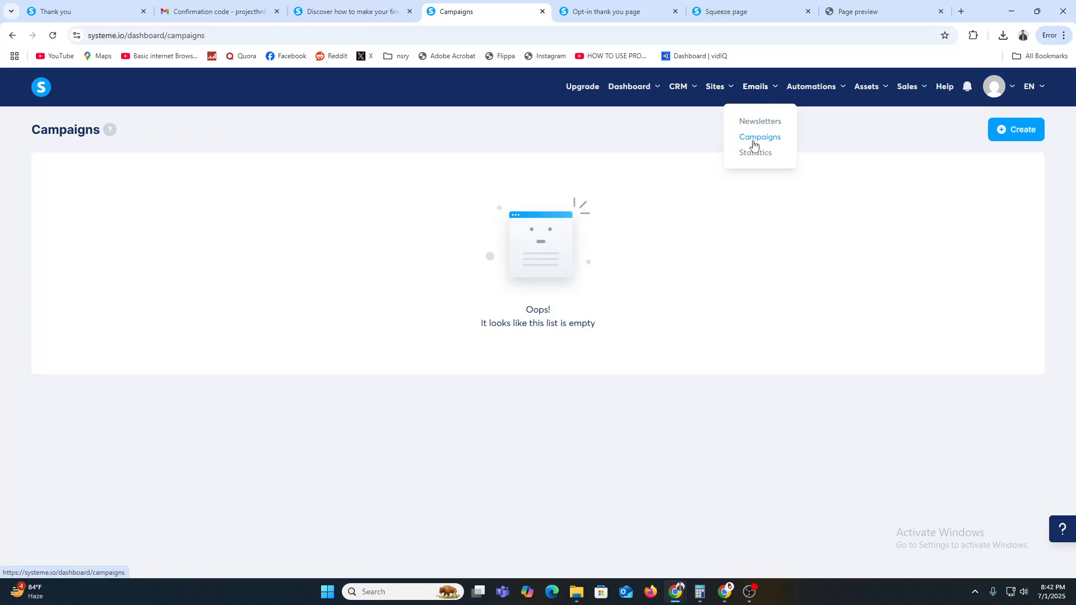
left_click(1028, 134)
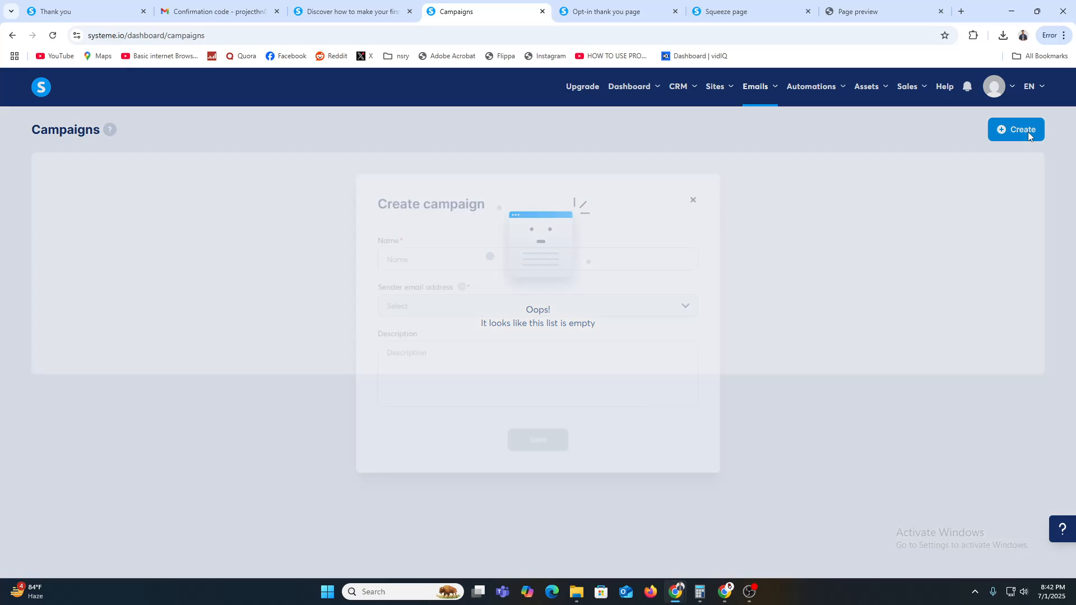
left_click(513, 256)
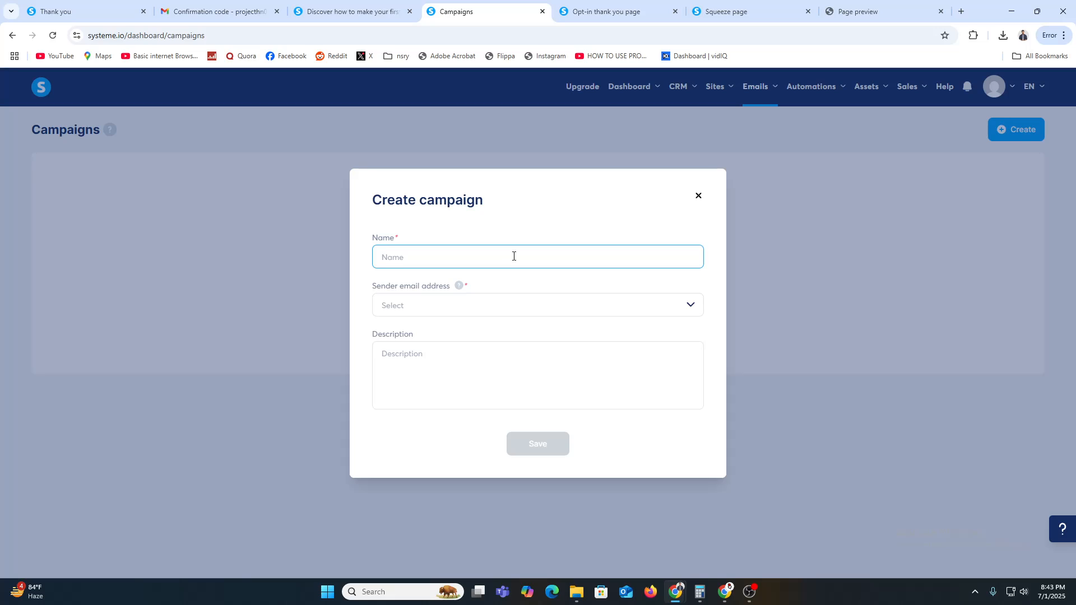
type("Wel")
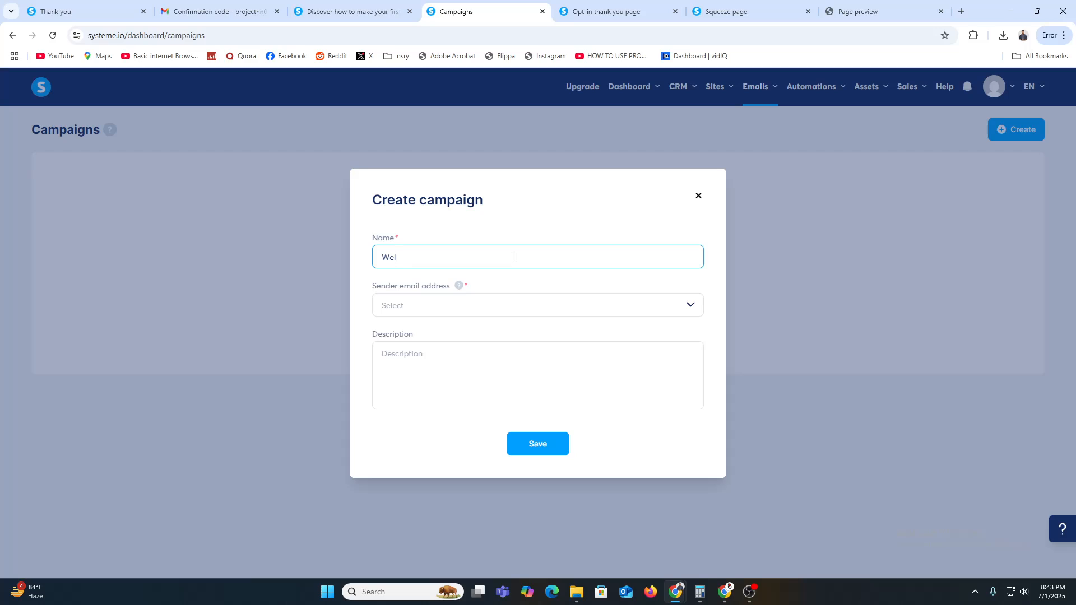
type("come Series")
Step: Try to choose a sender email address and save; with none available, cancel the campaign
left_click(476, 312)
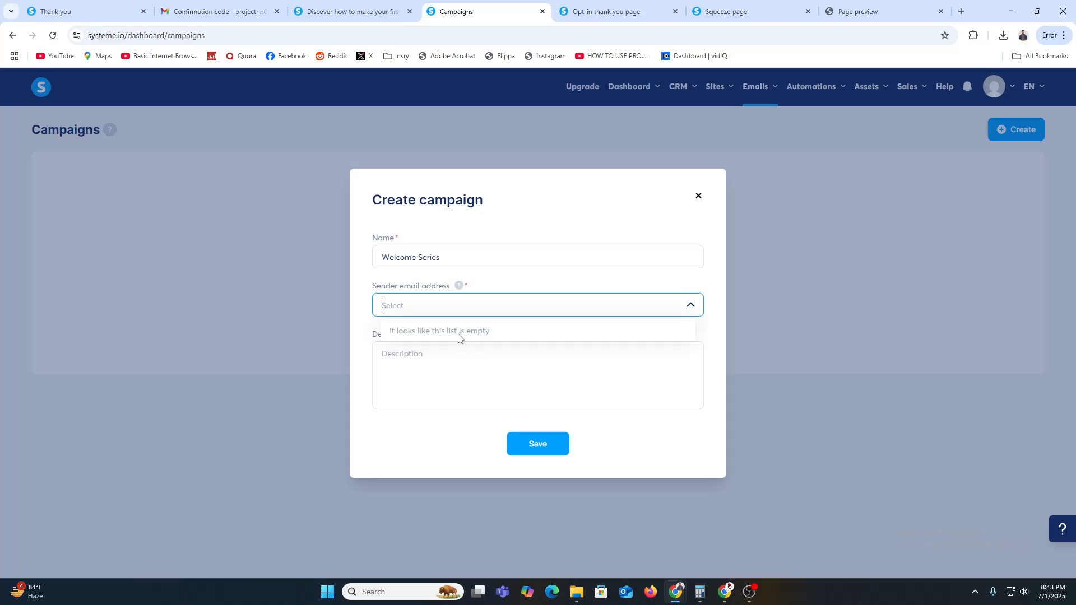
left_click(474, 382)
left_click(527, 446)
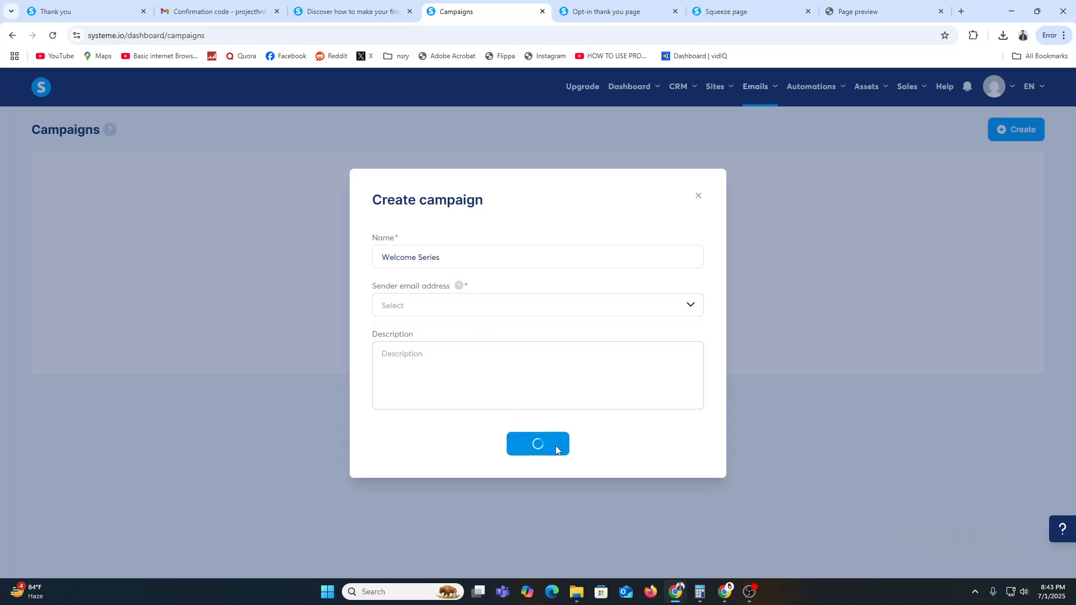
left_click(447, 303)
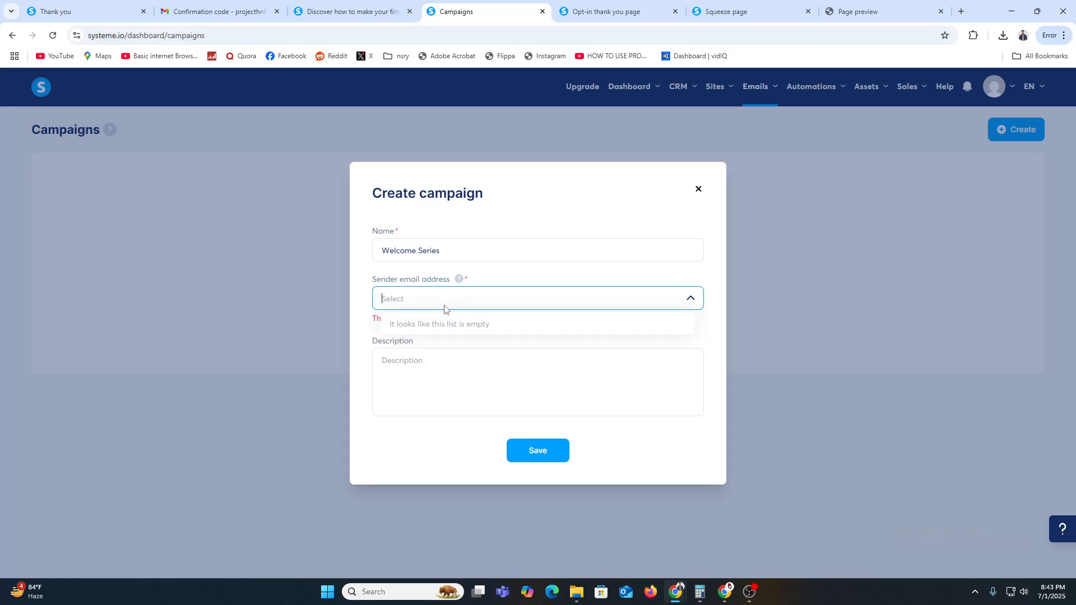
left_click(957, 265)
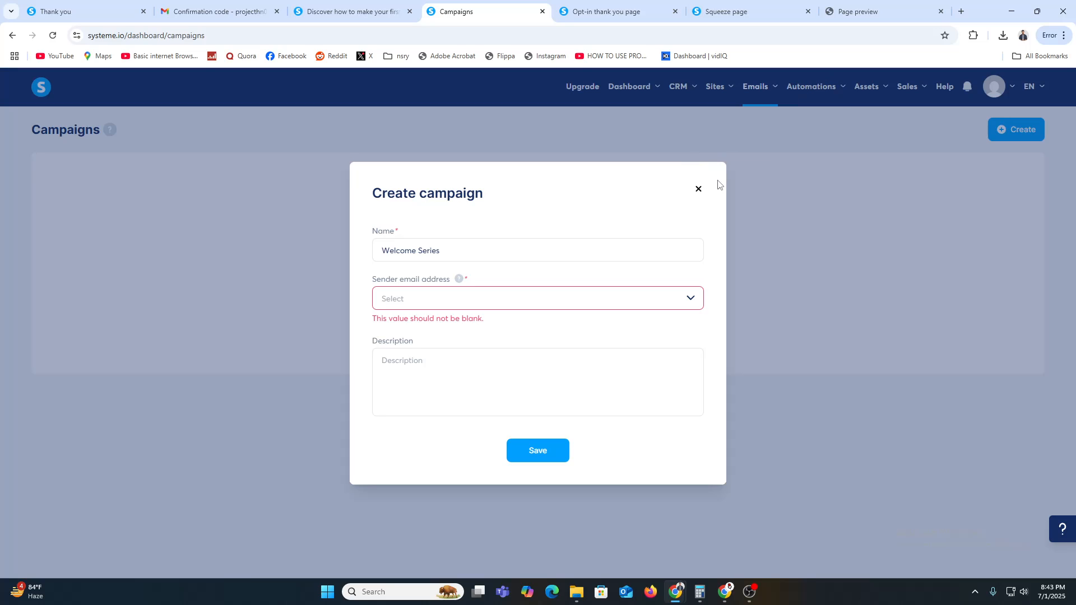
left_click(699, 191)
Step: Open Emails > Newsletters, start a new newsletter, then dismiss the form, leaving the list empty
mouse_move(762, 92)
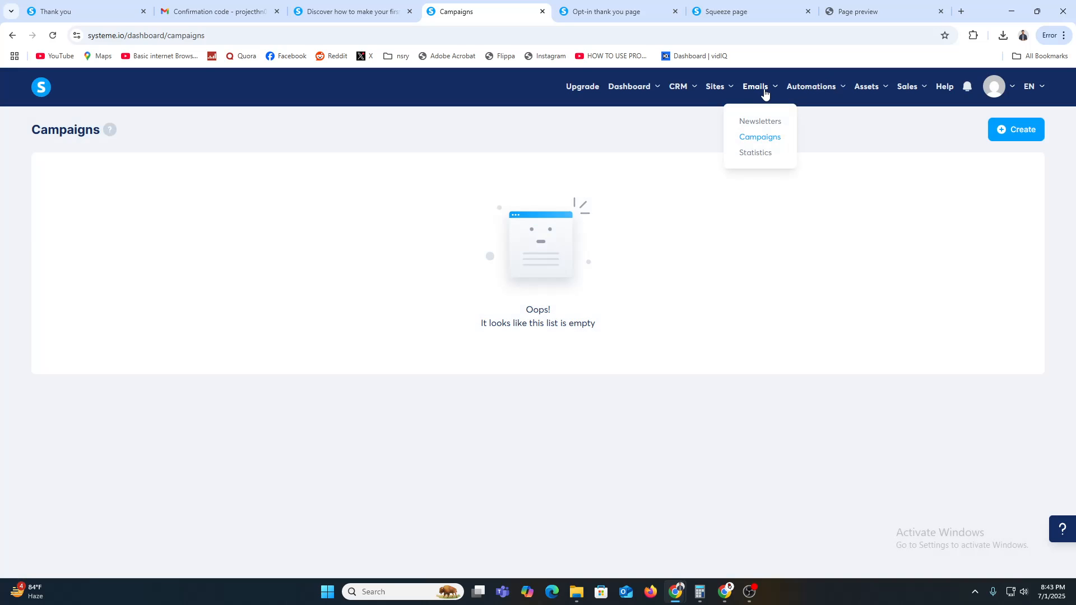
left_click(759, 121)
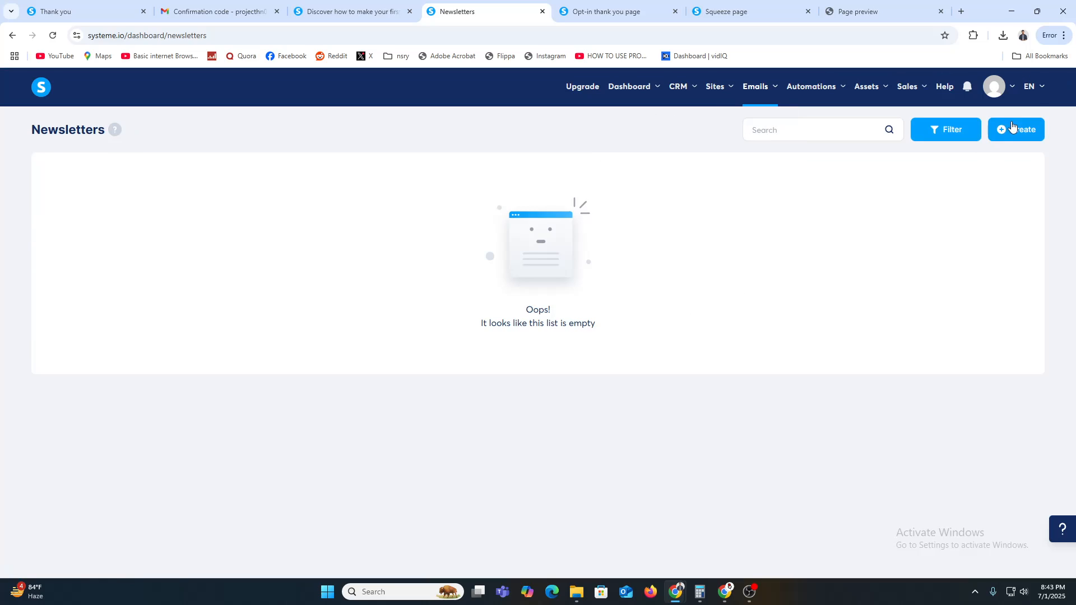
mouse_move(1033, 134)
left_click(1007, 129)
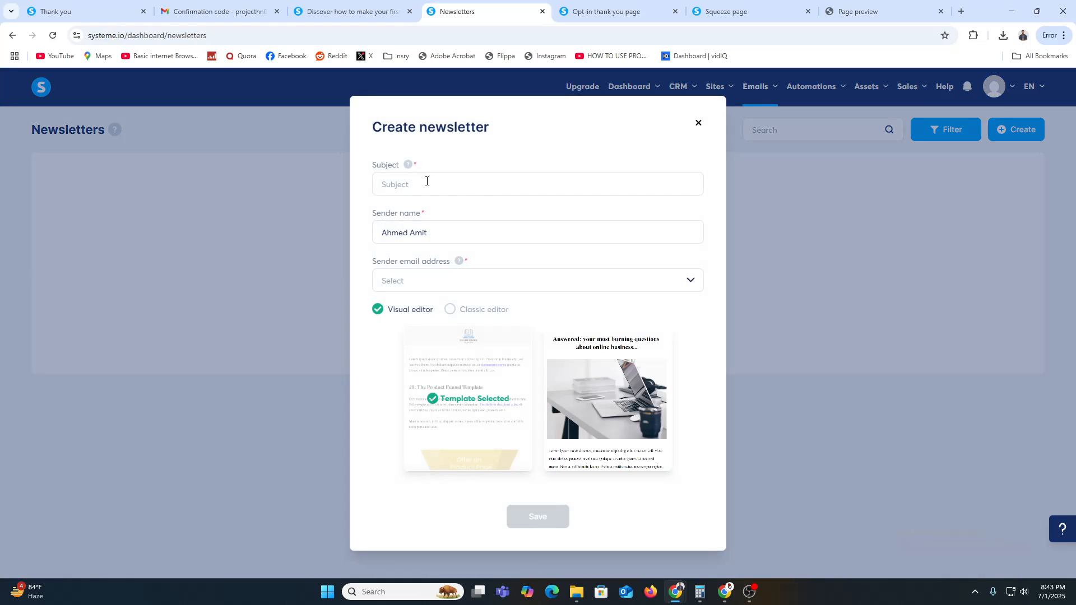
left_click(845, 252)
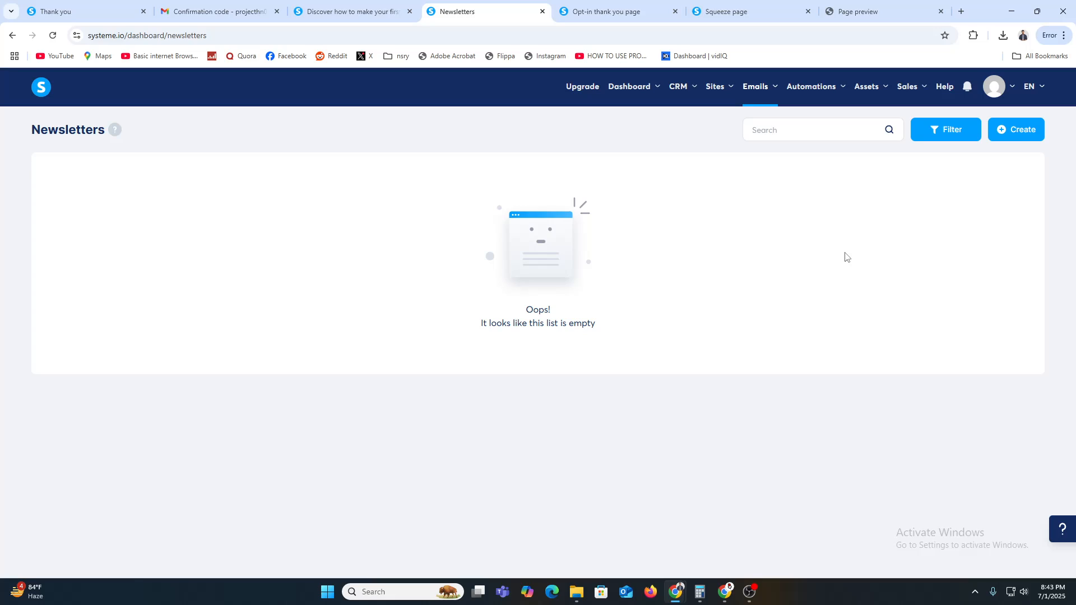
Step: Open Assets > Physical products, look over the new product form, then go back to the empty Products list
mouse_move(829, 94)
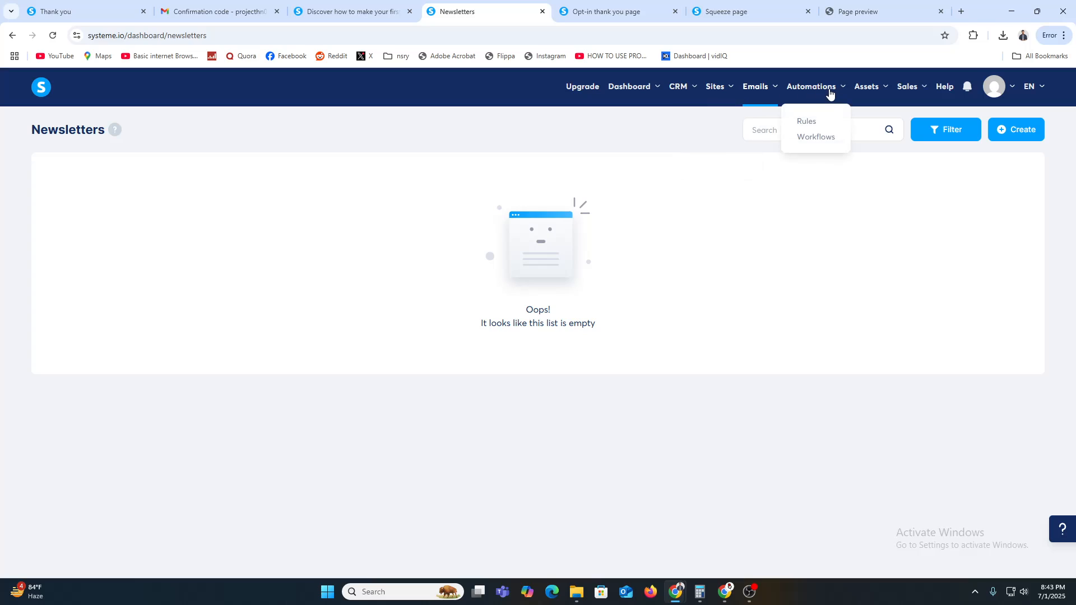
mouse_move(922, 93)
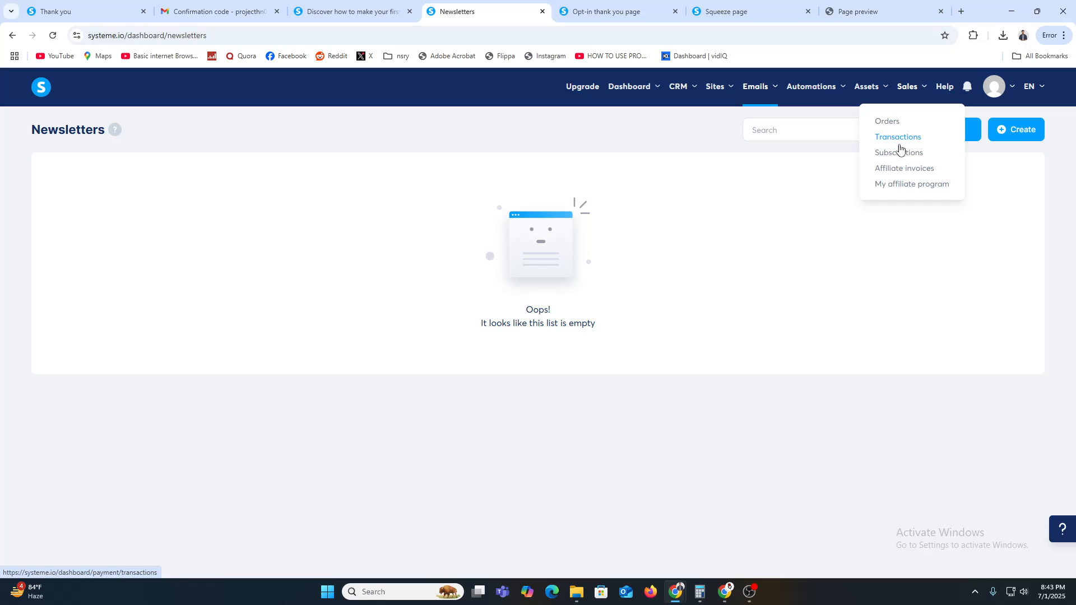
mouse_move(765, 101)
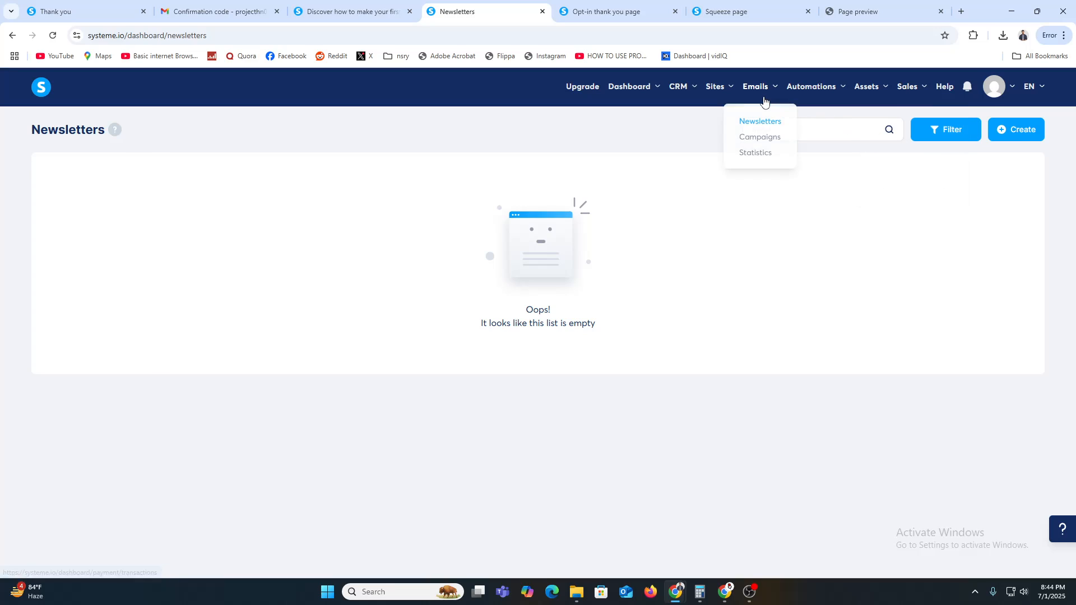
mouse_move(880, 95)
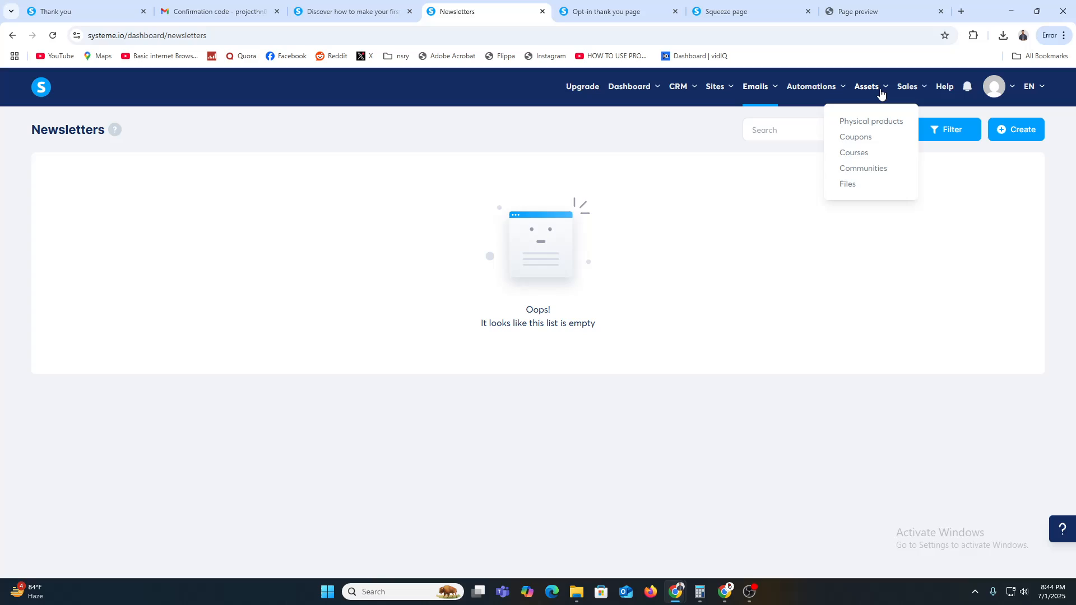
left_click(880, 127)
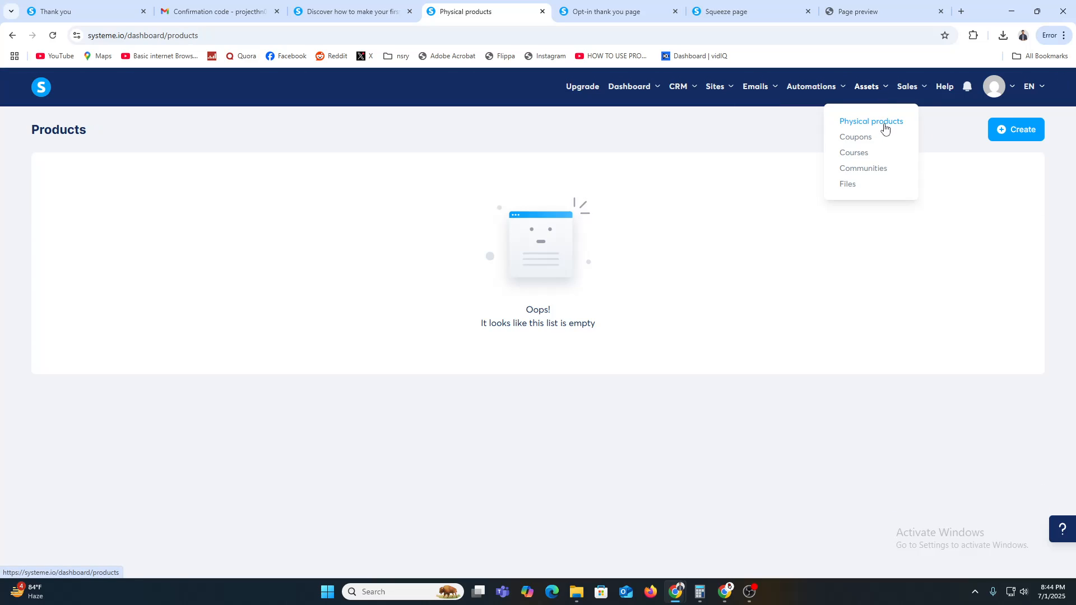
left_click(882, 122)
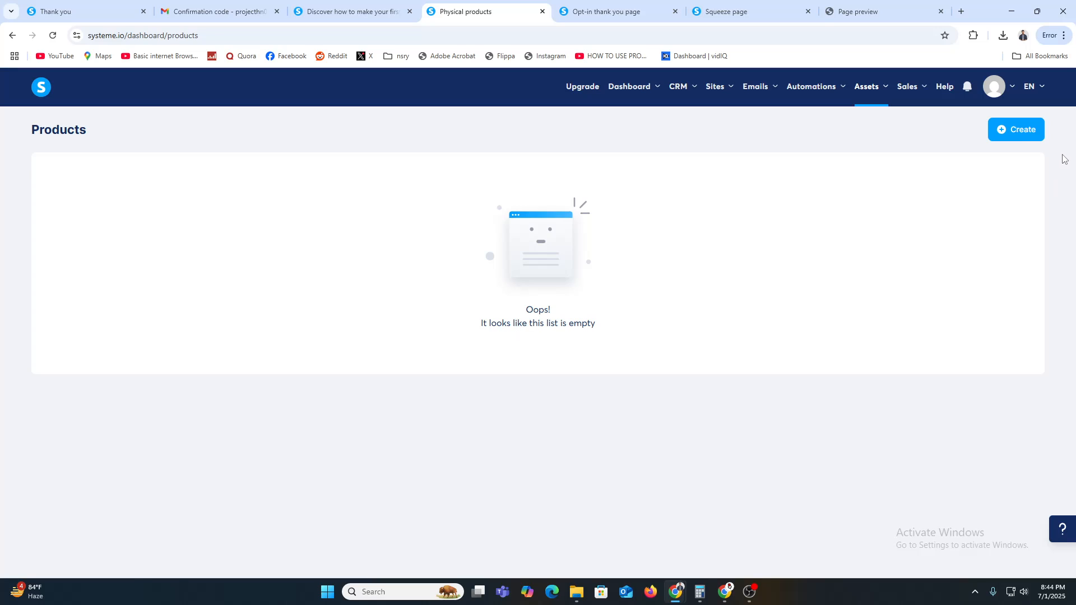
left_click(1013, 136)
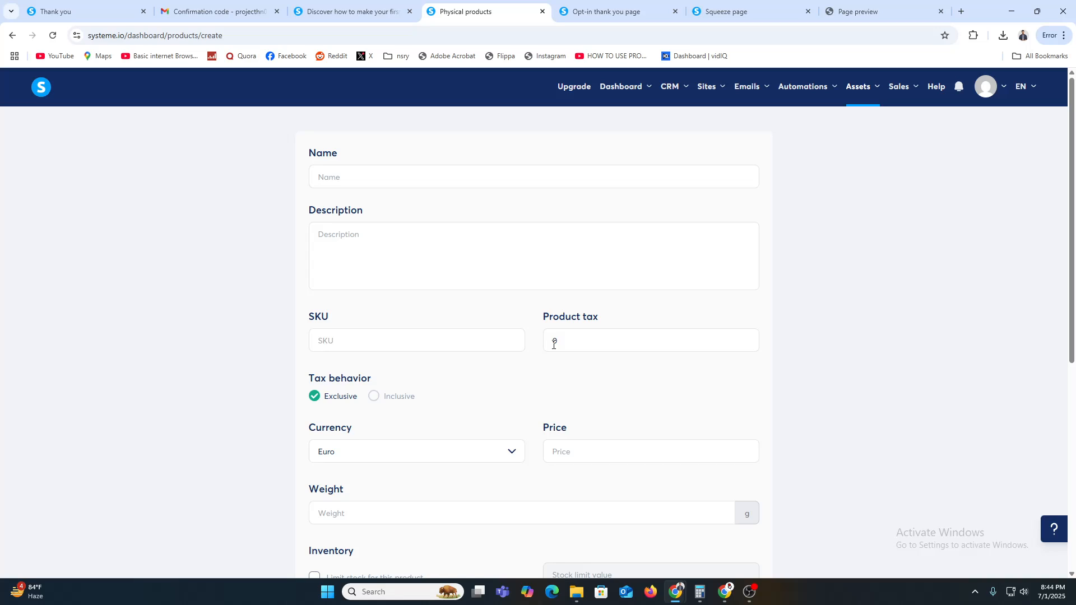
scroll(401, 482, "down", 4)
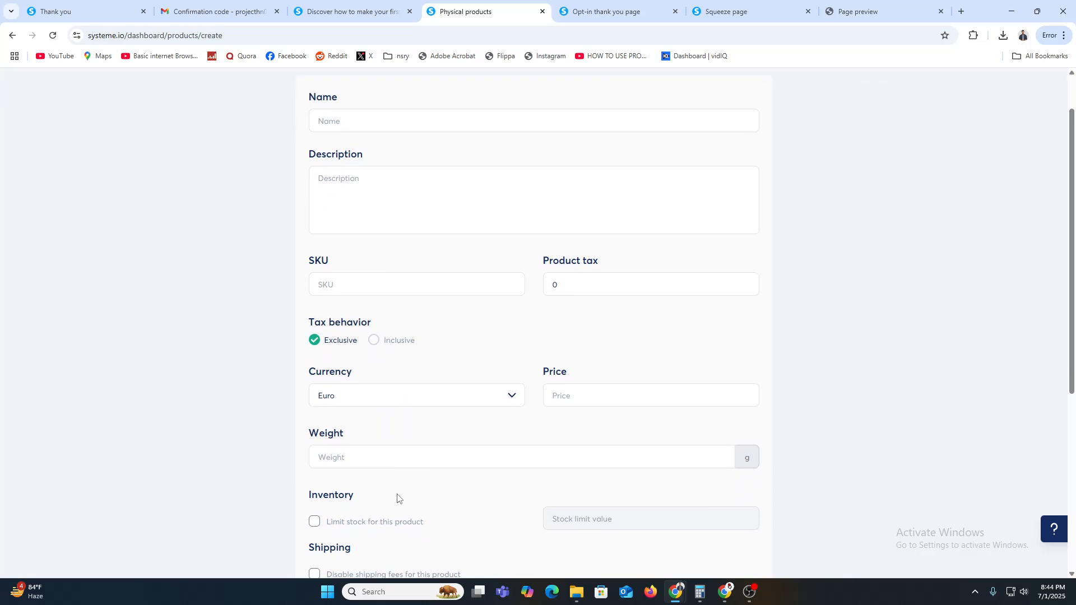
left_click(11, 35)
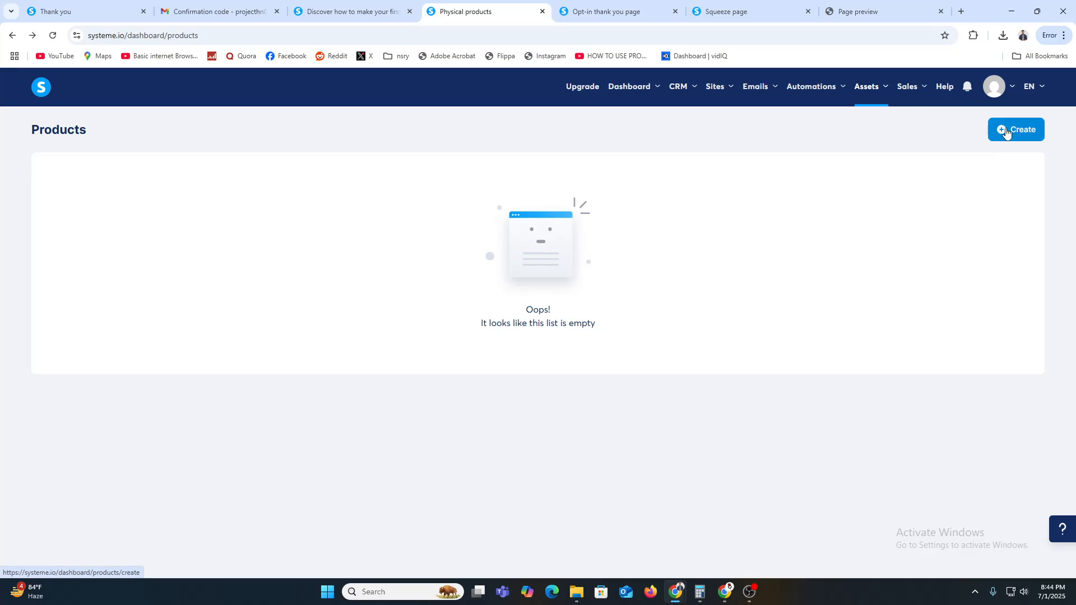
Step: Open Assets > Courses, start and cancel a new course, then open Automations > Workflows
mouse_move(865, 90)
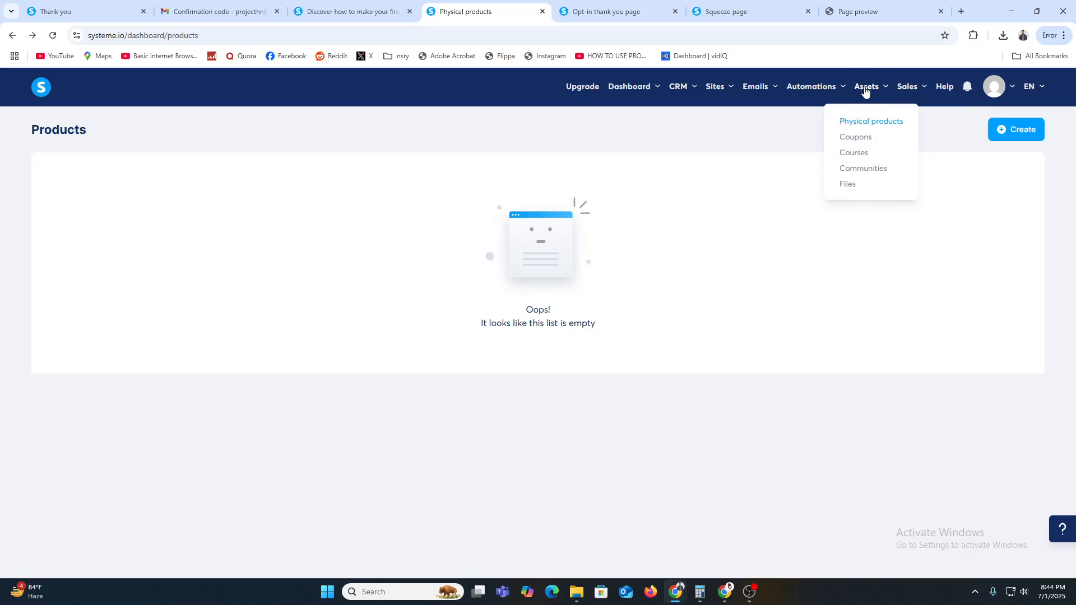
left_click(867, 153)
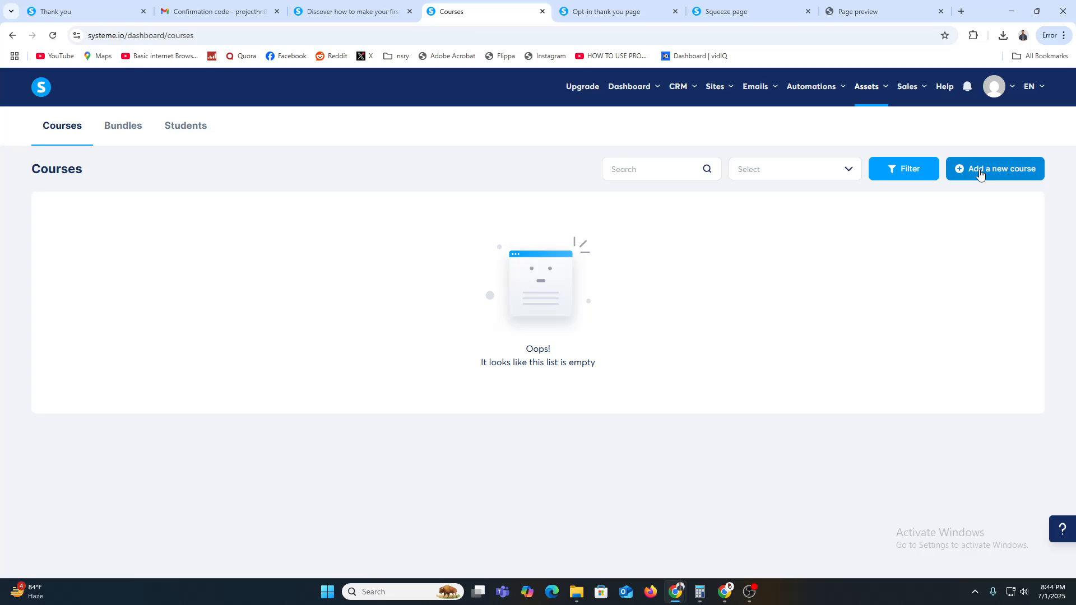
left_click(979, 176)
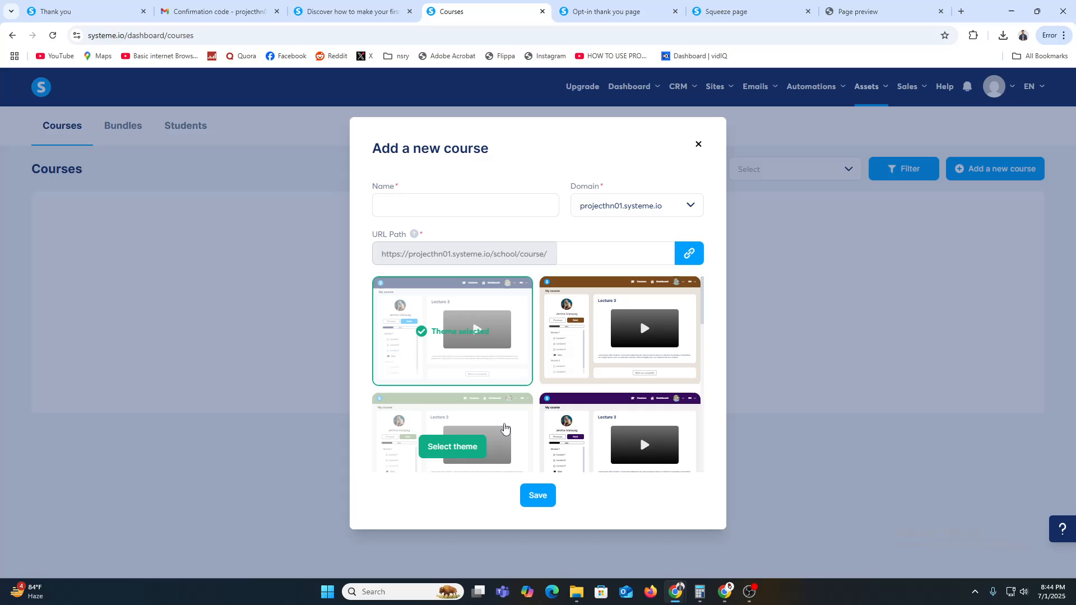
left_click(823, 189)
mouse_move(817, 95)
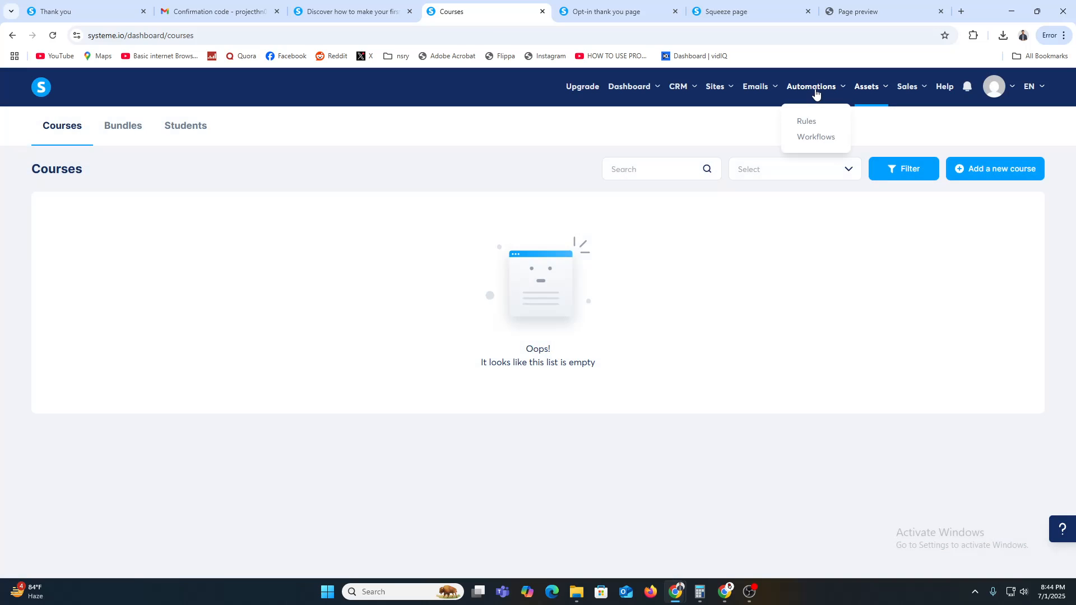
left_click(829, 140)
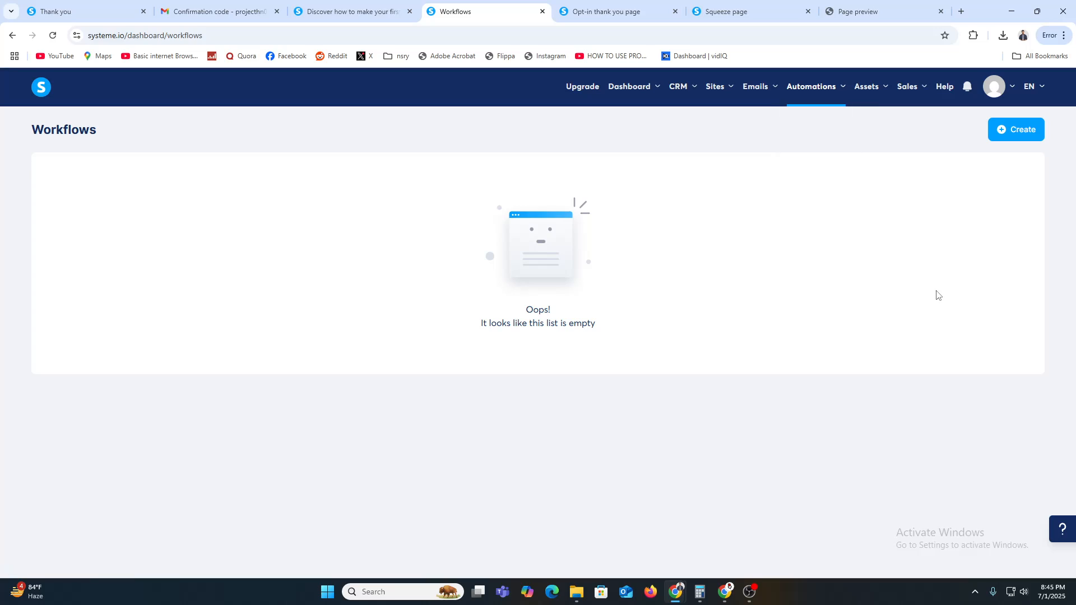
Step: Create and save a workflow named 'Automate', then open it in the workflow builder
left_click(1008, 127)
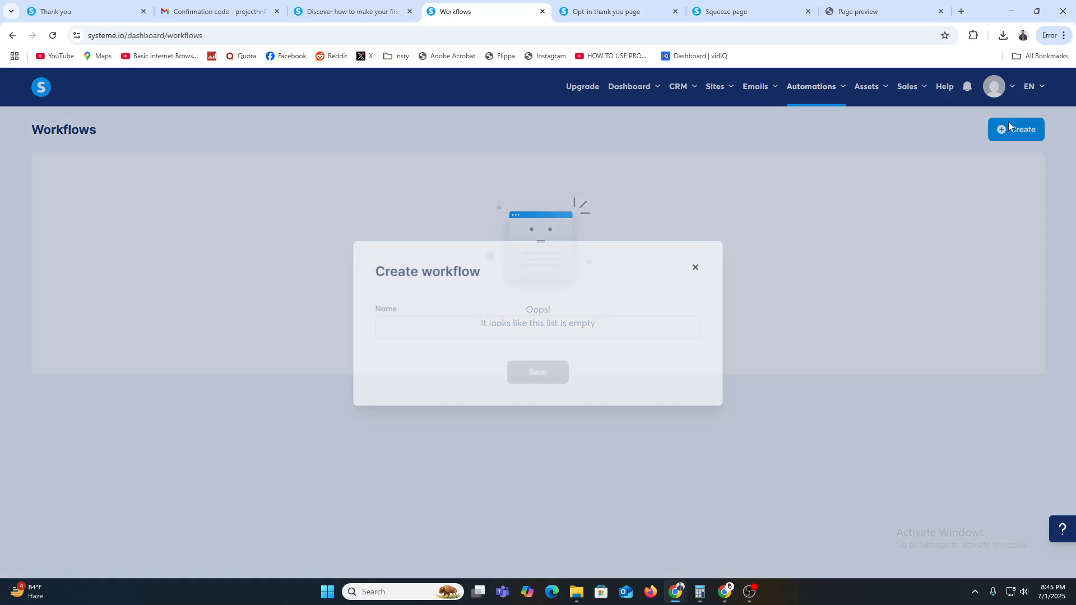
left_click(409, 333)
type("A")
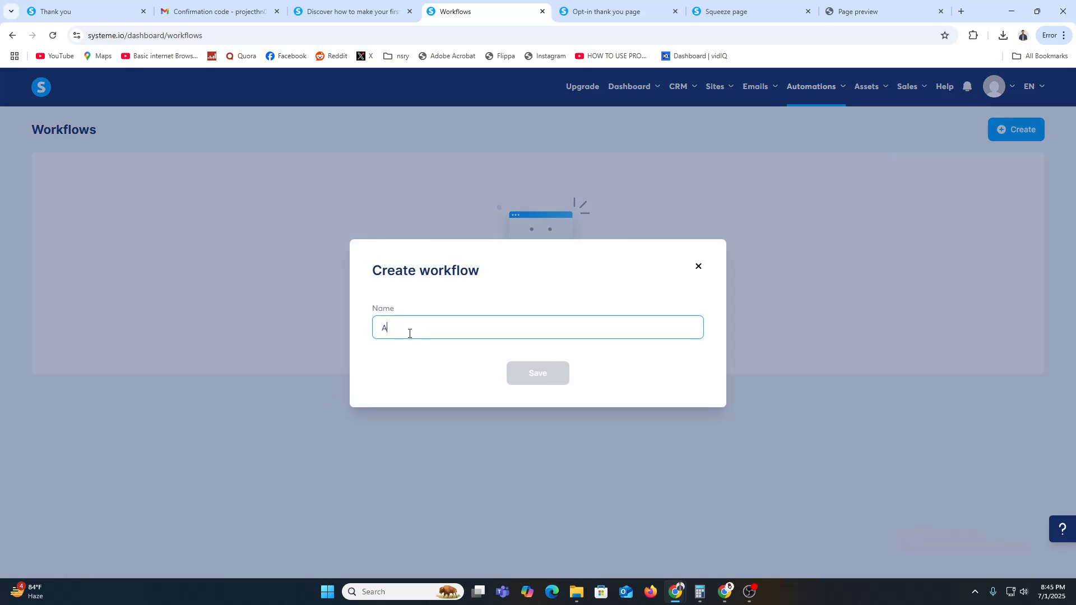
type("utomote")
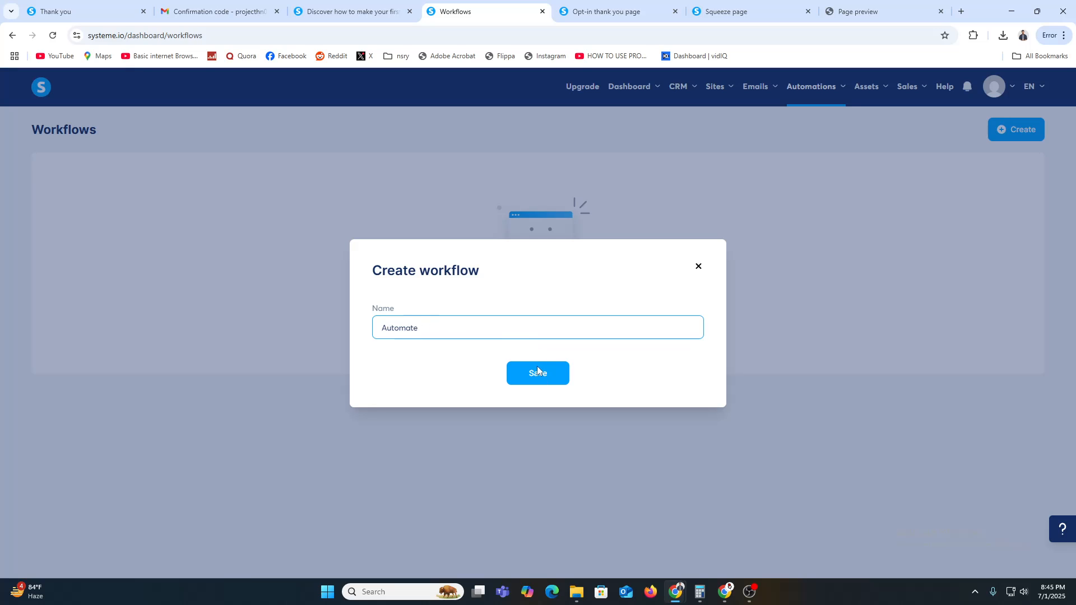
left_click(553, 374)
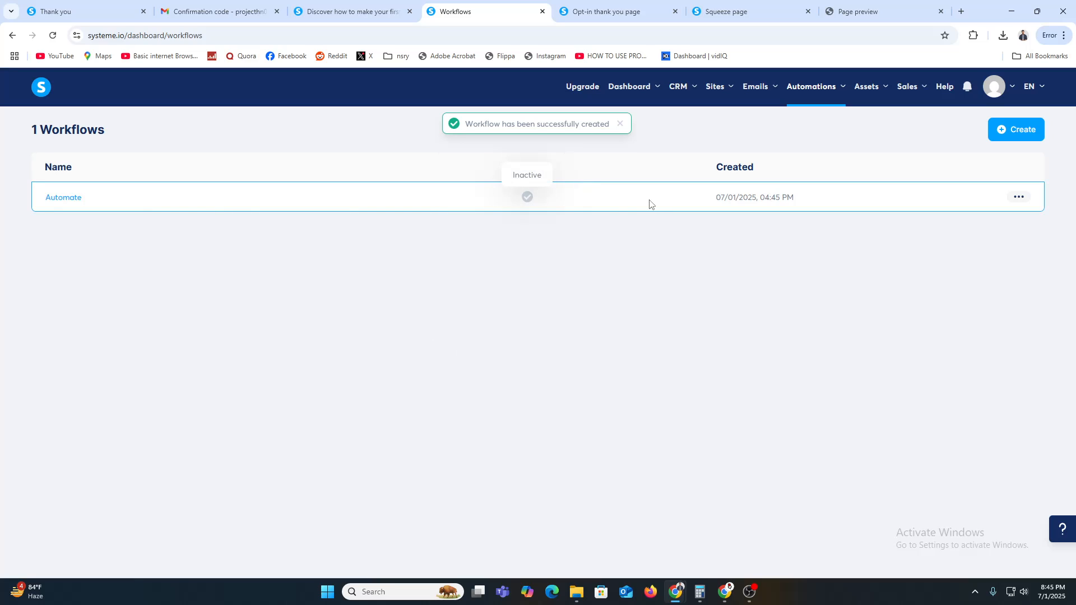
left_click(65, 198)
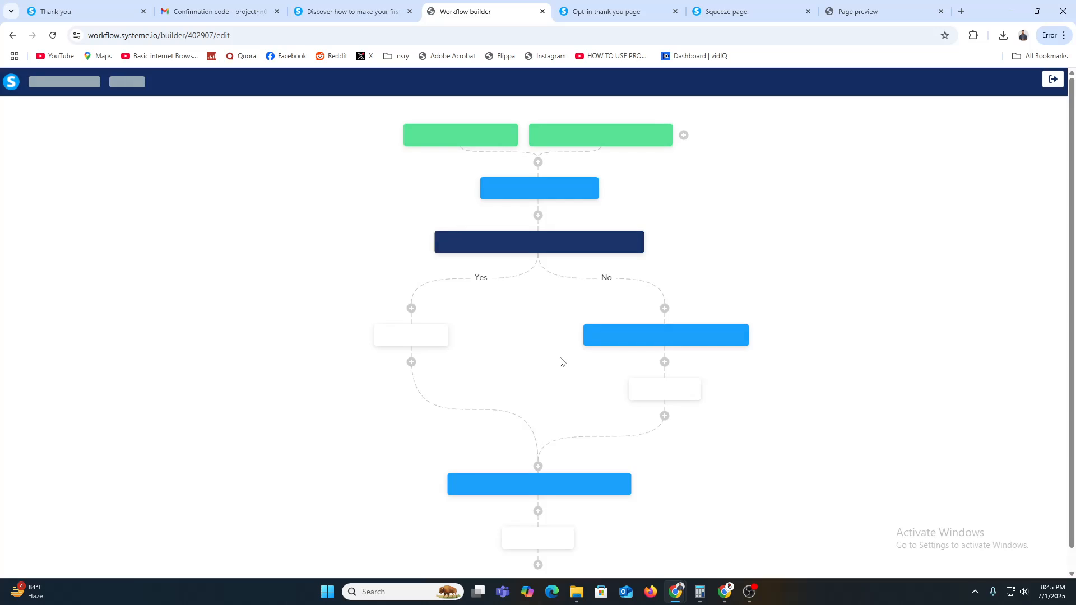
left_click(538, 163)
left_click(479, 305)
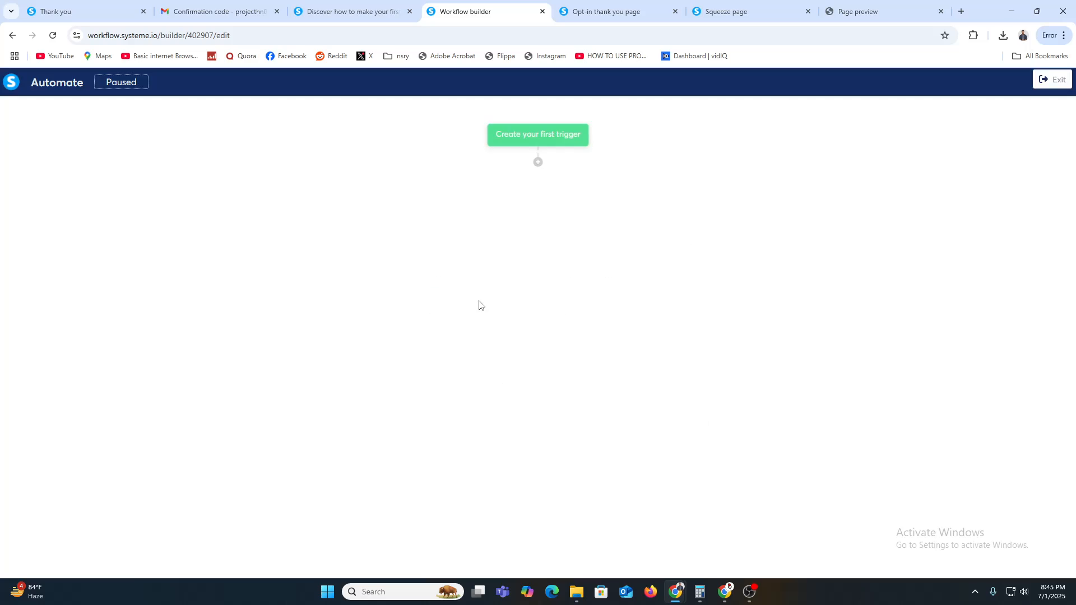
left_click(494, 294)
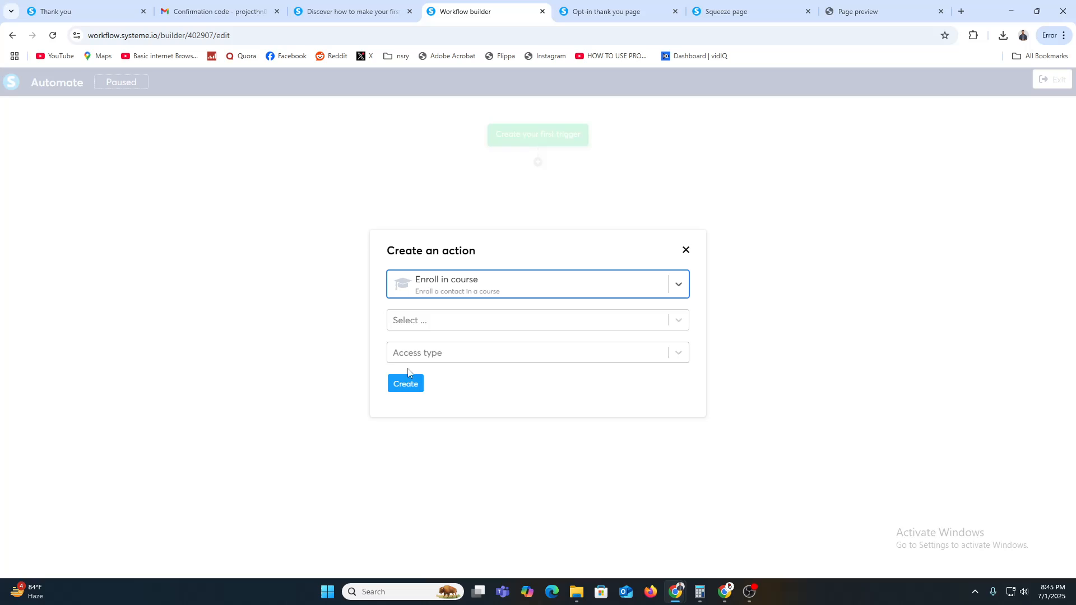
left_click(429, 323)
left_click(503, 281)
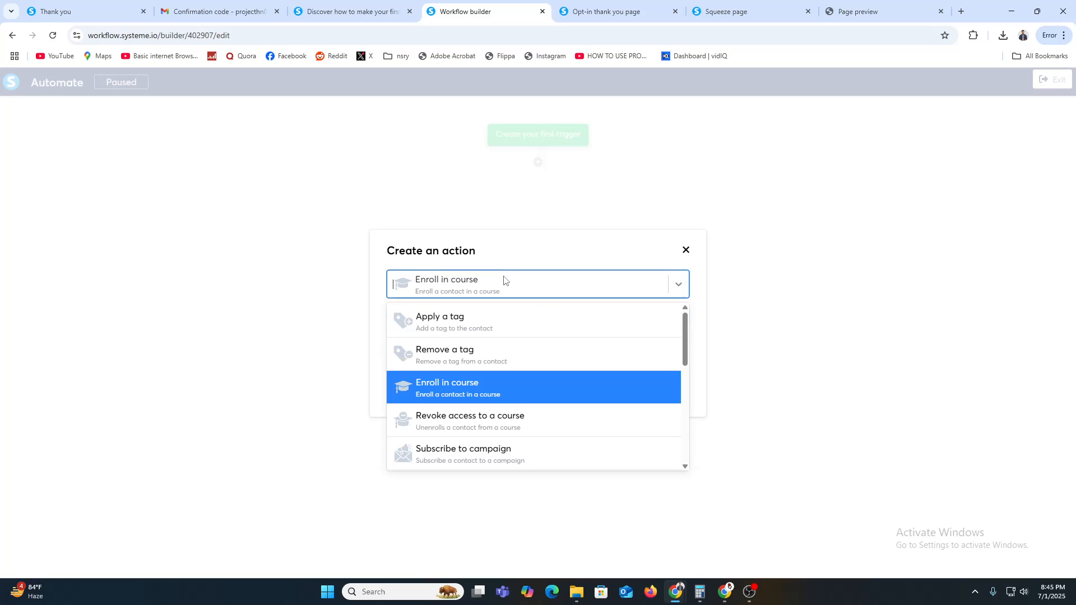
left_click(464, 328)
left_click(471, 331)
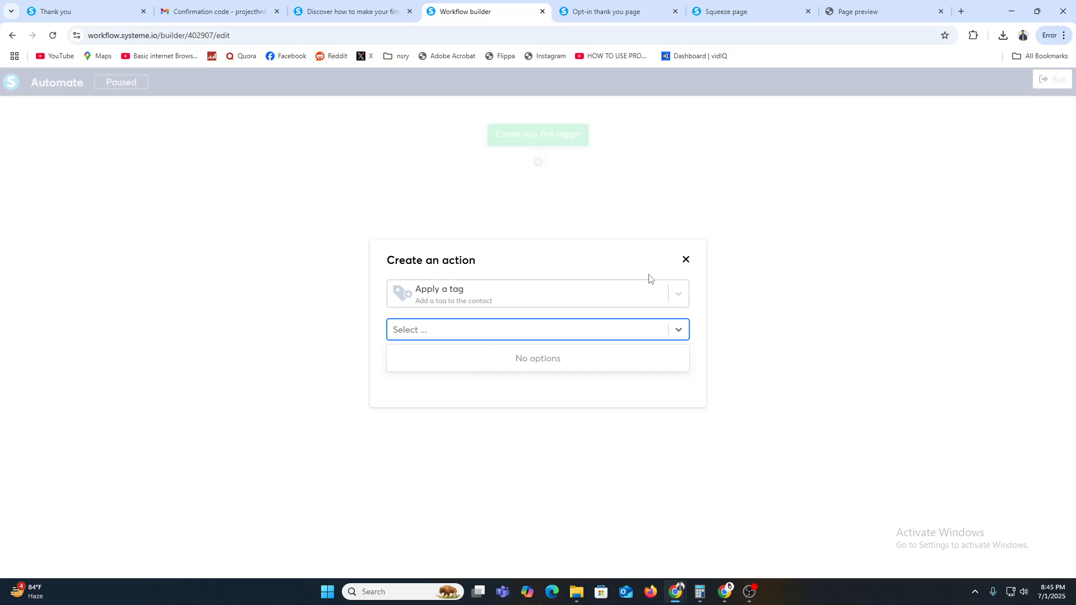
left_click(685, 259)
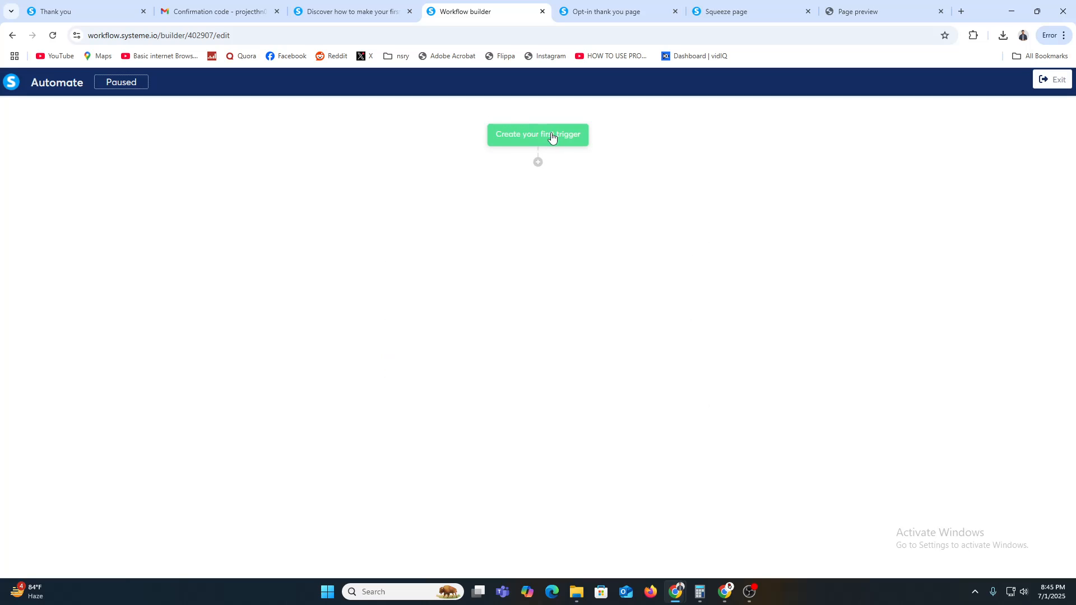